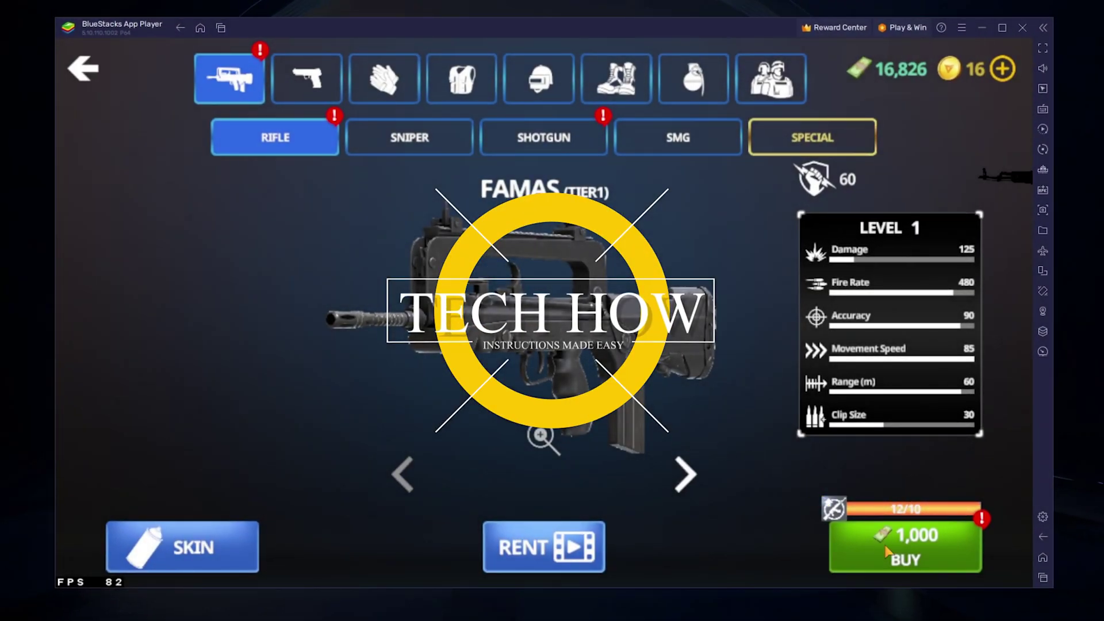
# Buy the FAMAS, upgrade it to level 2, open the premium gift and dismiss the offer
pyautogui.click(885, 553)
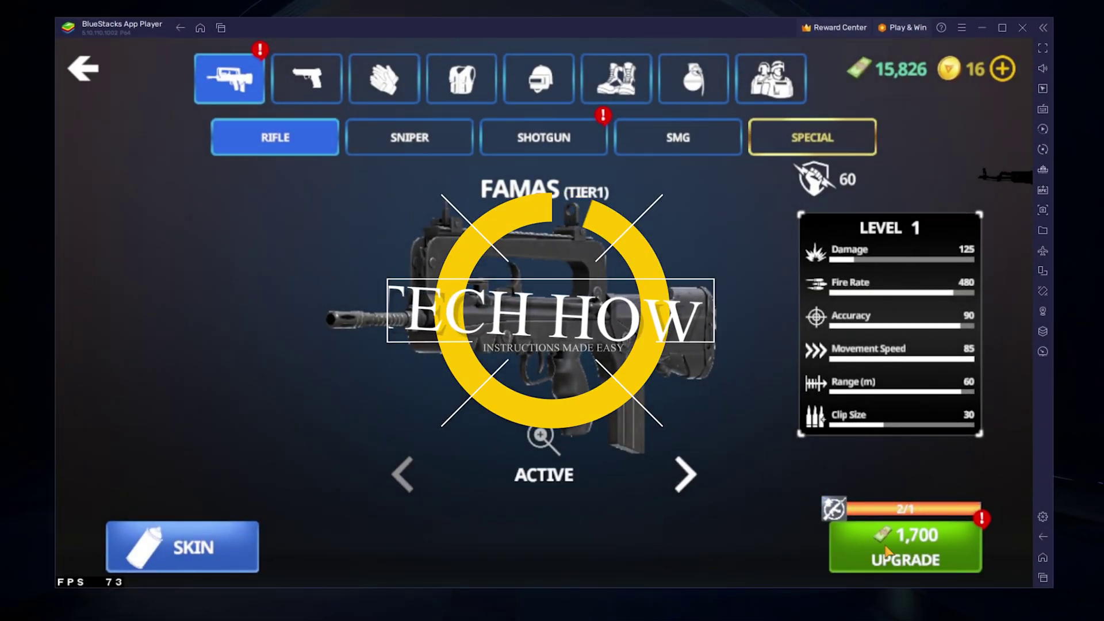
pyautogui.click(855, 533)
pyautogui.click(552, 449)
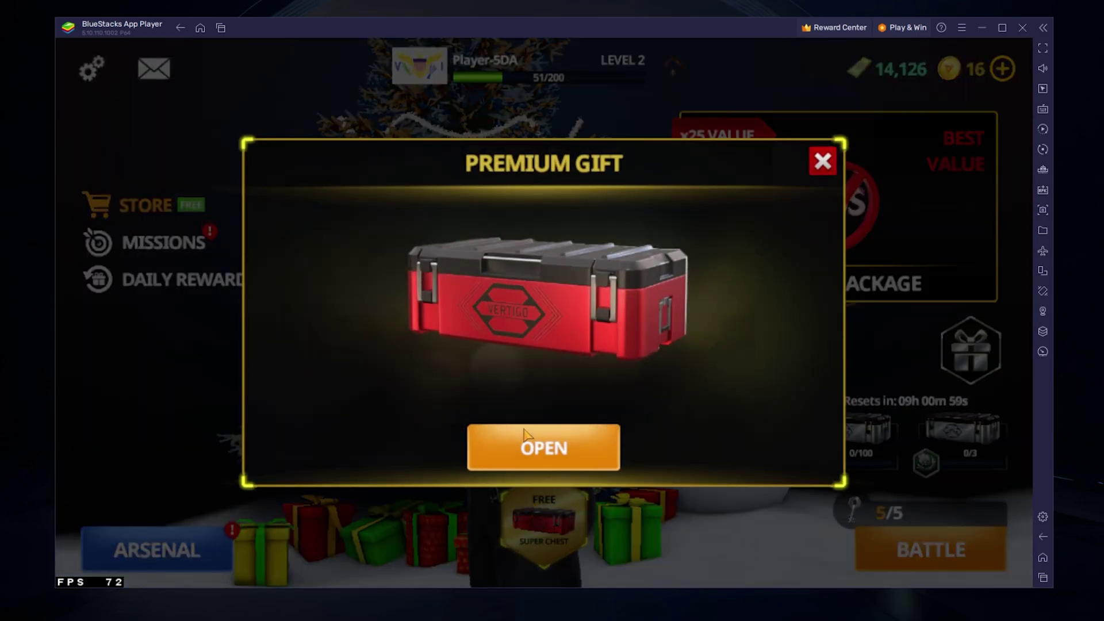
pyautogui.click(543, 447)
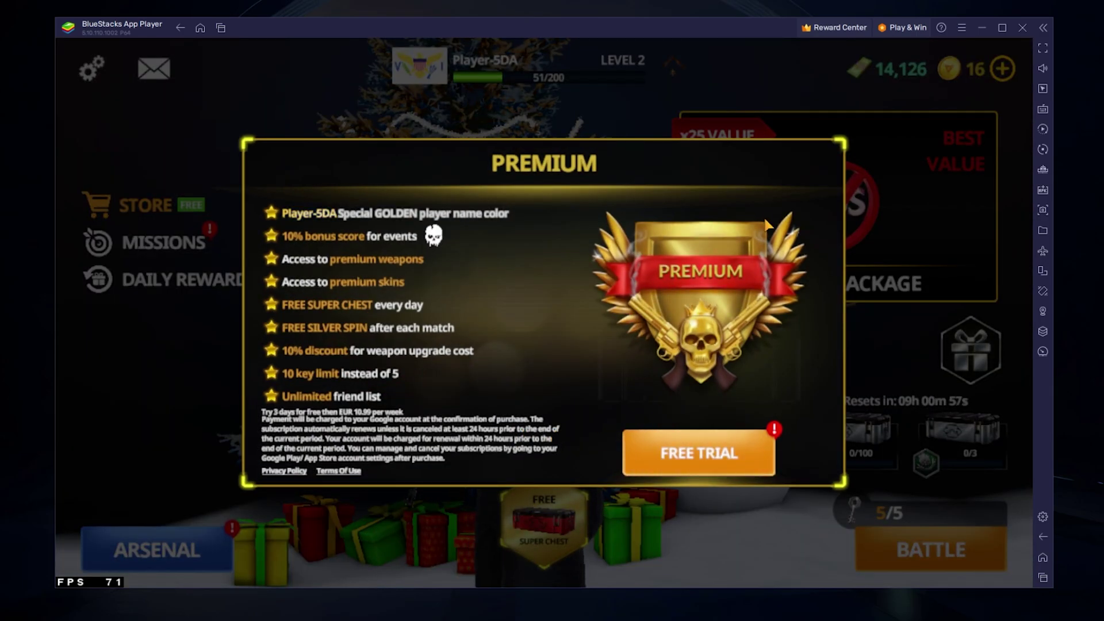
pyautogui.click(824, 161)
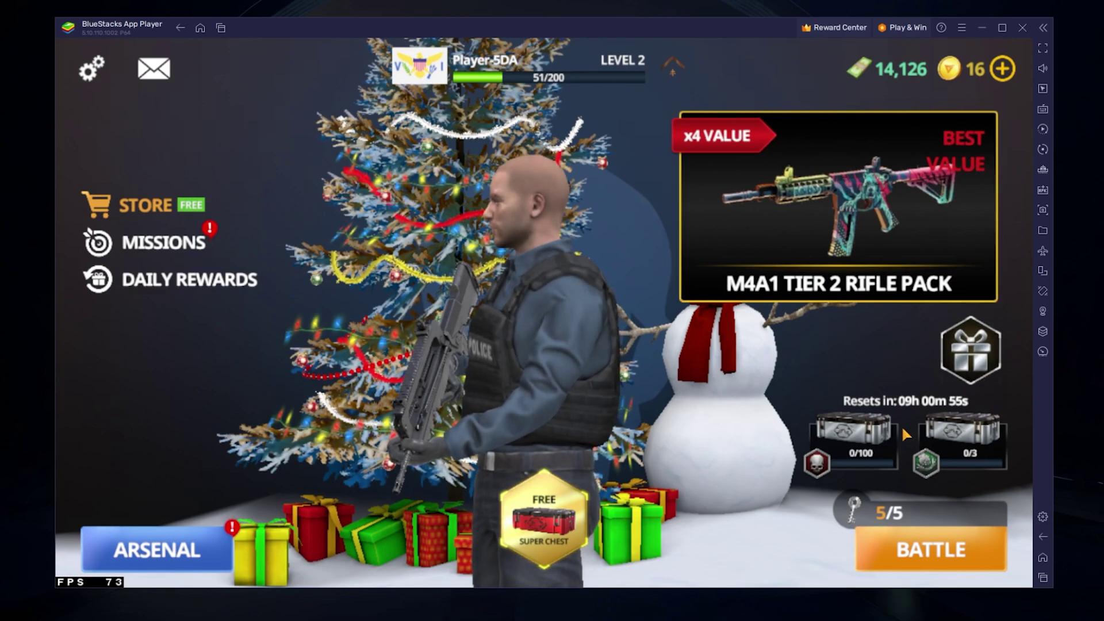
# Go to the BlueStacks home screen, swipe its pages, and minimize the emulator window
pyautogui.click(1042, 558)
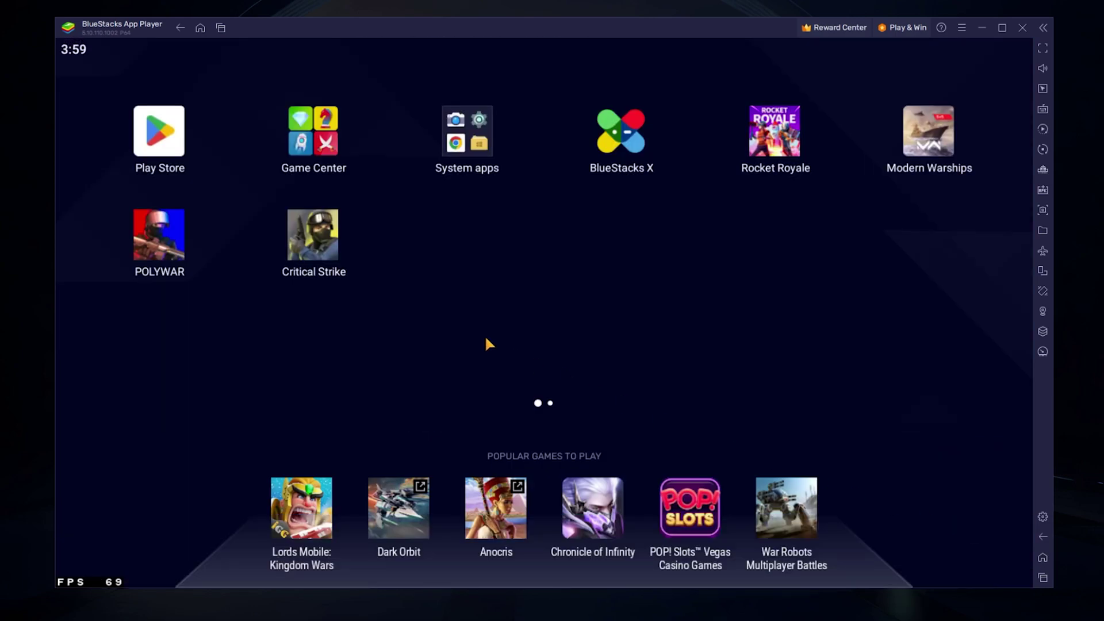
pyautogui.moveTo(543, 283); pyautogui.dragTo(697, 211)
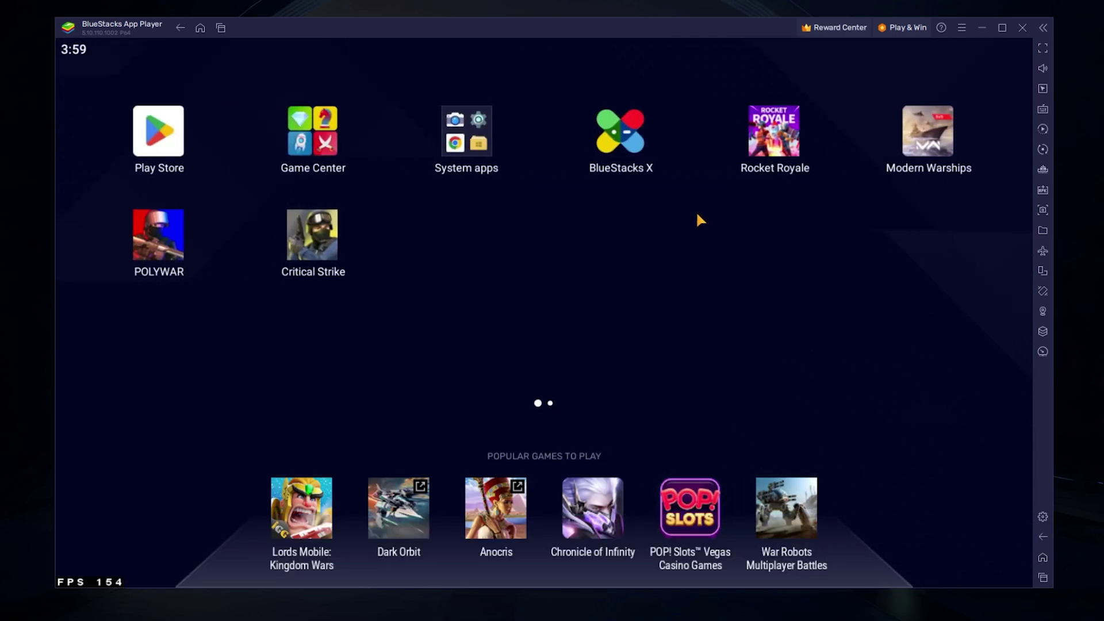
pyautogui.click(985, 27)
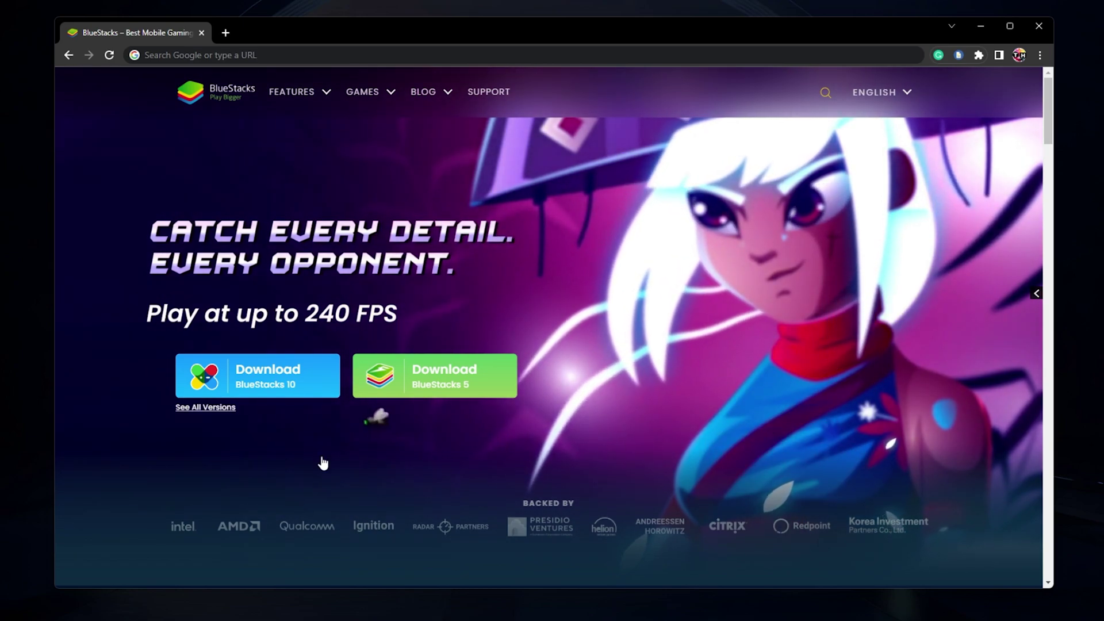
# Download the BlueStacks 5 installer and run BlueStacksInstaller from the download bar
pyautogui.click(485, 390)
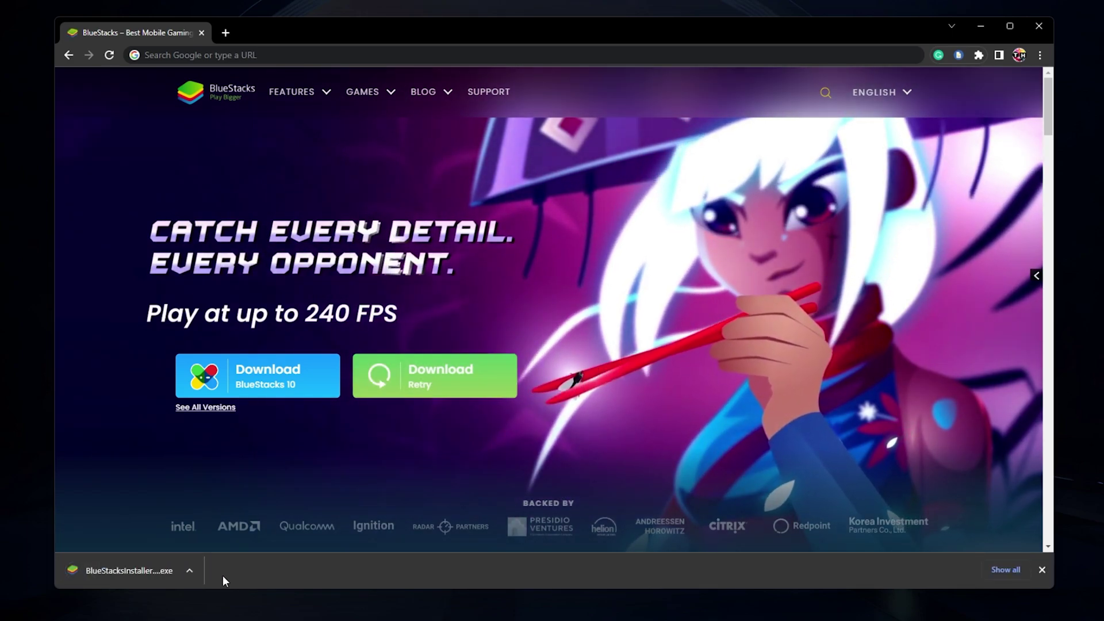
pyautogui.click(137, 569)
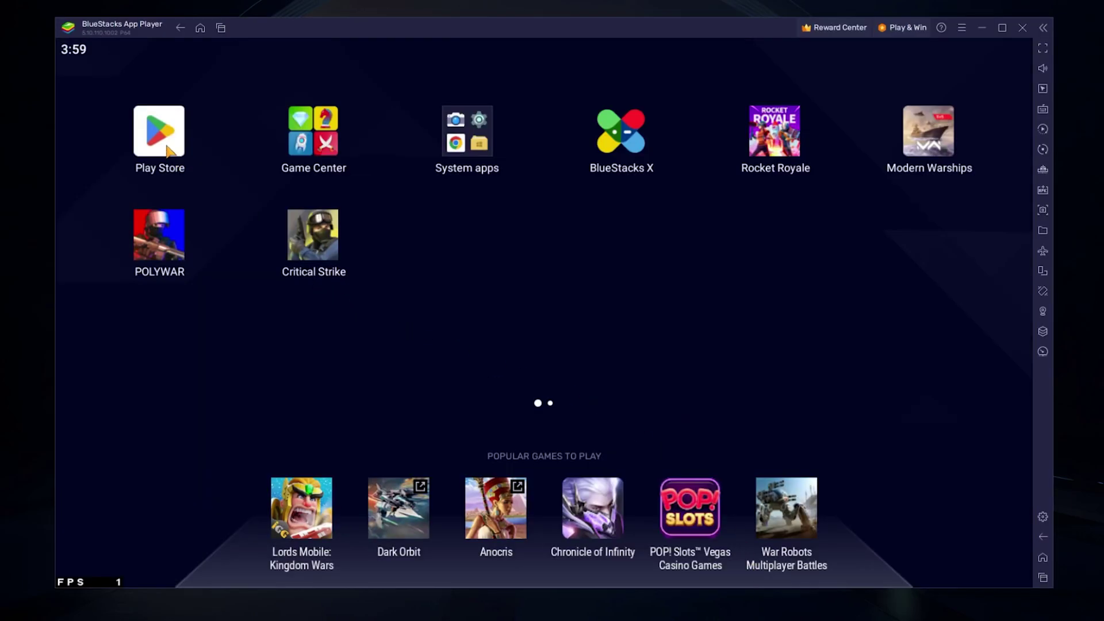
pyautogui.click(160, 134)
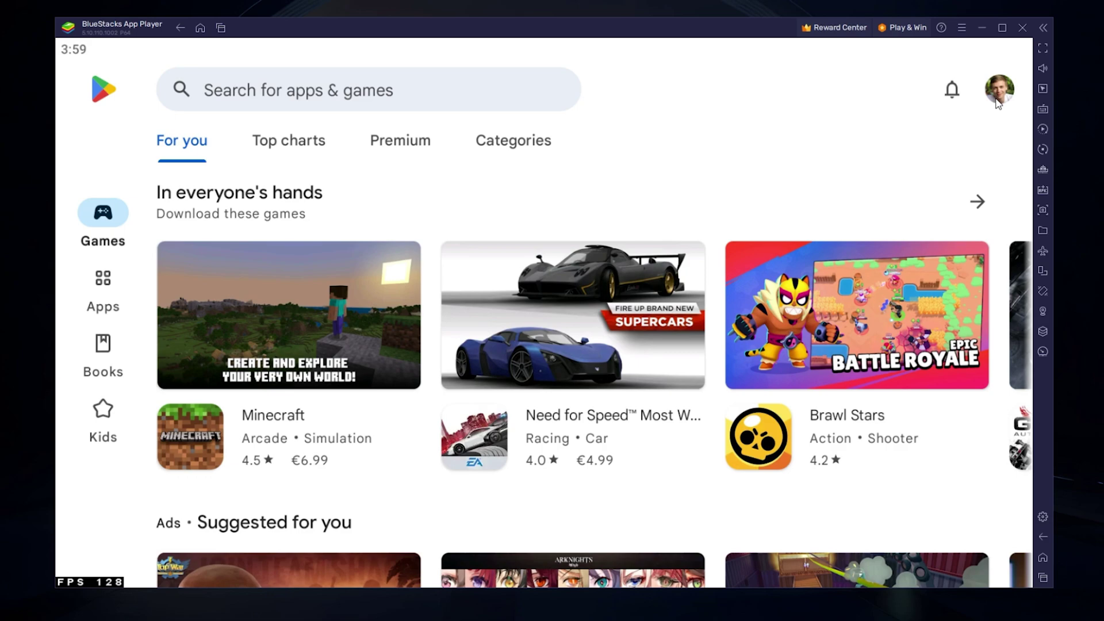
pyautogui.click(421, 95)
pyautogui.write('c')
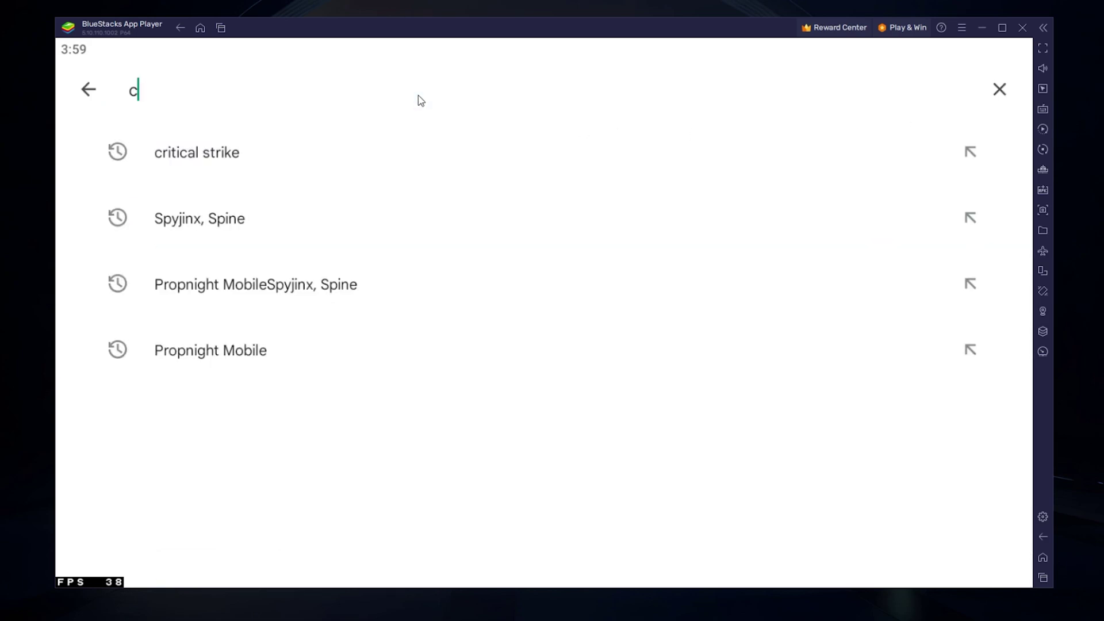
pyautogui.write('ritical dstrike')
pyautogui.press('Return')
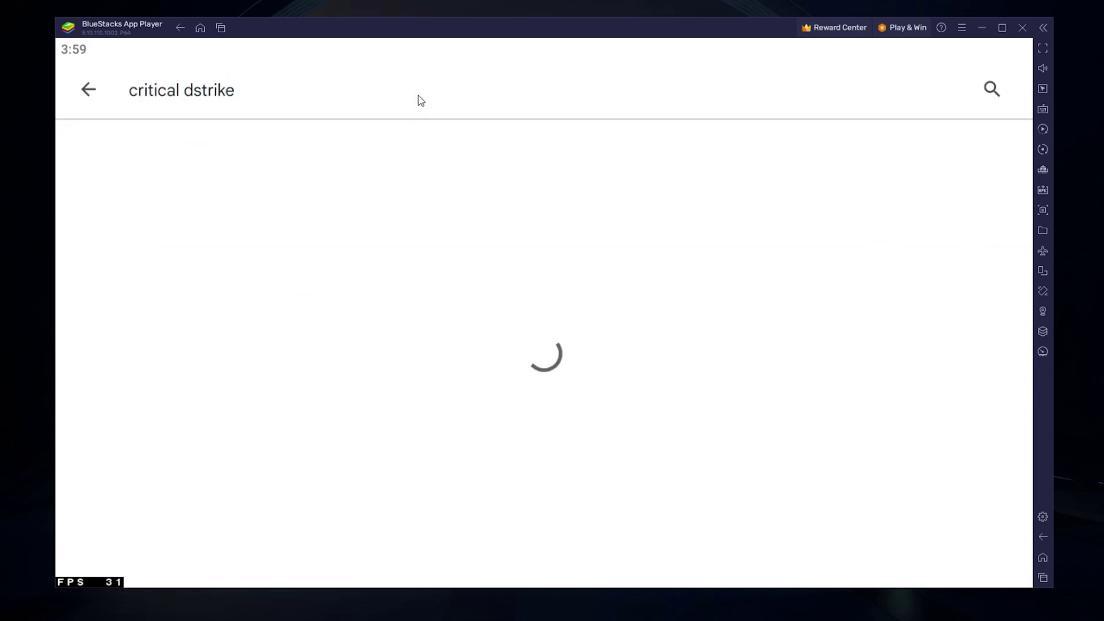
pyautogui.click(310, 207)
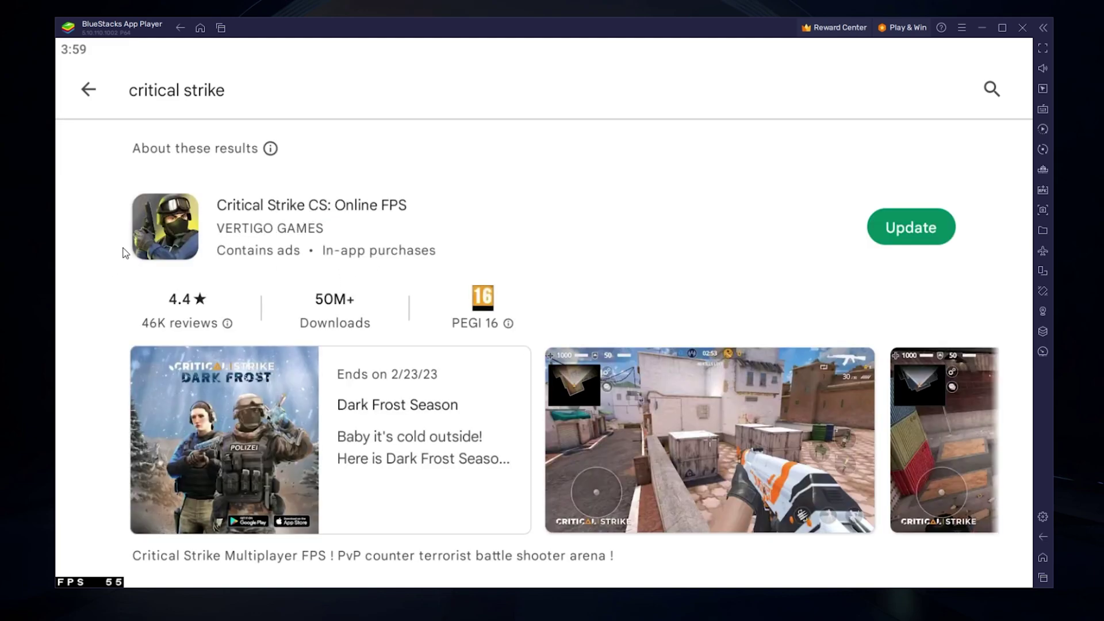
pyautogui.click(165, 227)
pyautogui.scroll(-5, 674, 329)
pyautogui.scroll(-5, 695, 387)
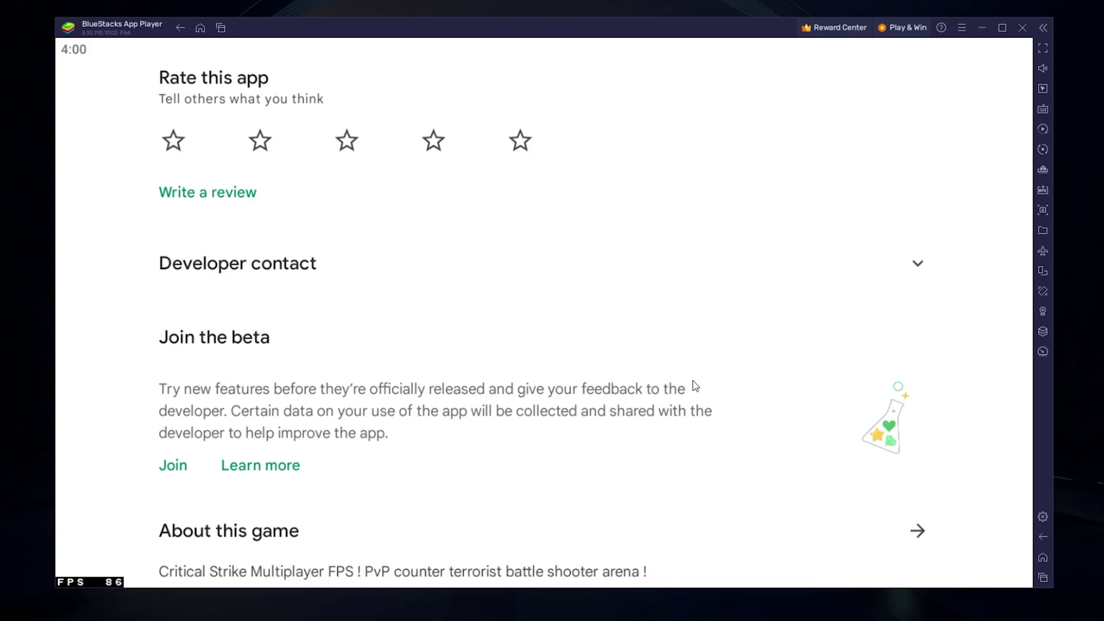
pyautogui.scroll(-5, 694, 387)
pyautogui.scroll(-2, 676, 268)
pyautogui.moveTo(655, 328); pyautogui.dragTo(170, 280)
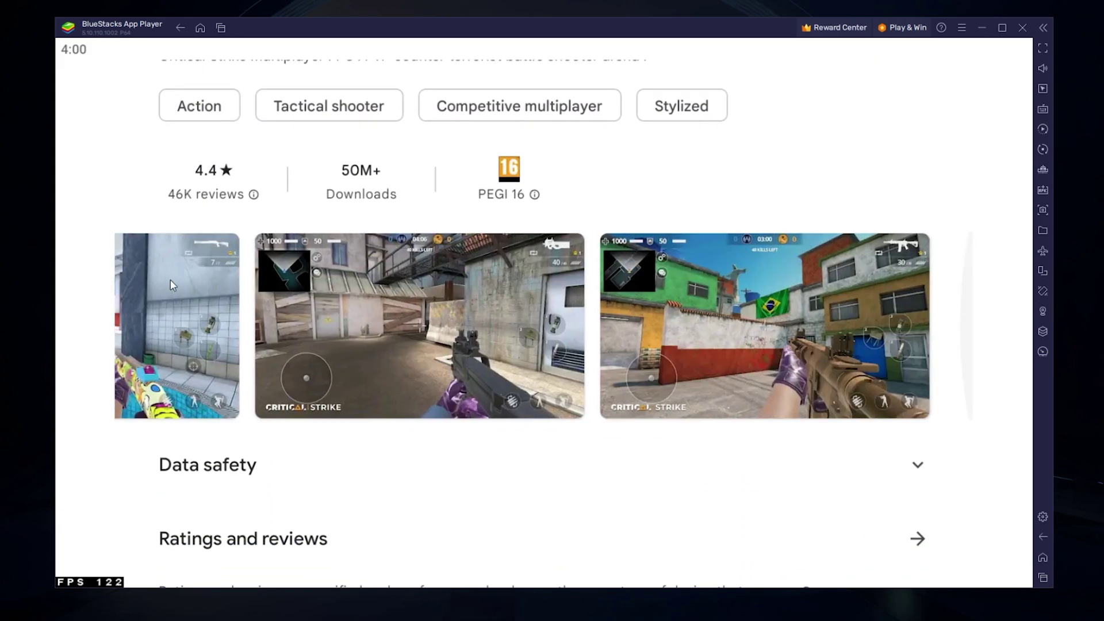
pyautogui.scroll(10, 703, 177)
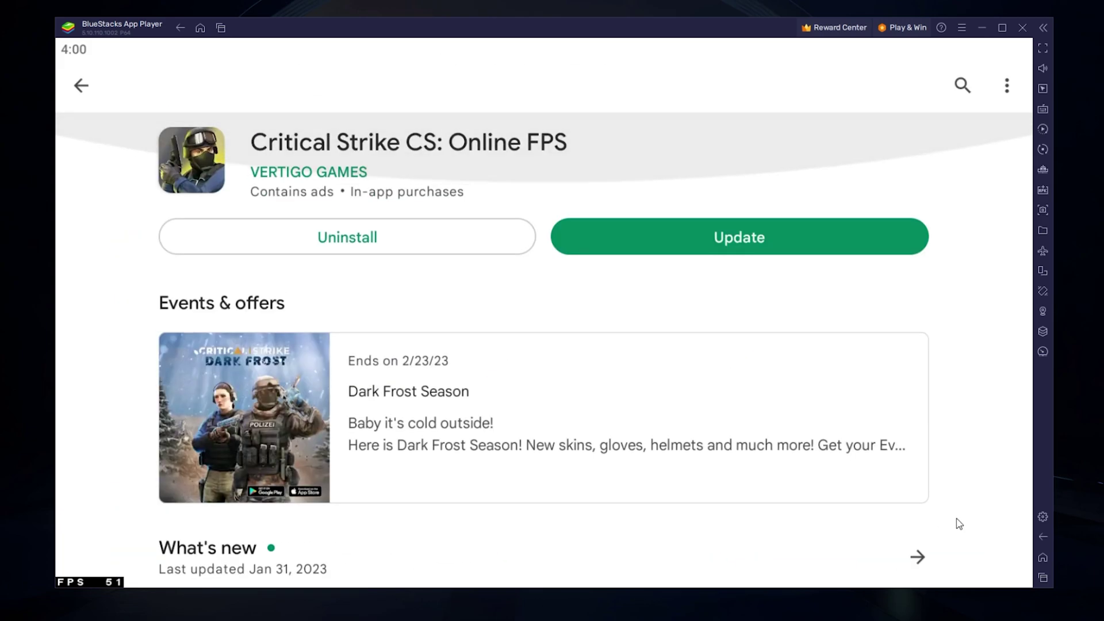
pyautogui.click(1044, 558)
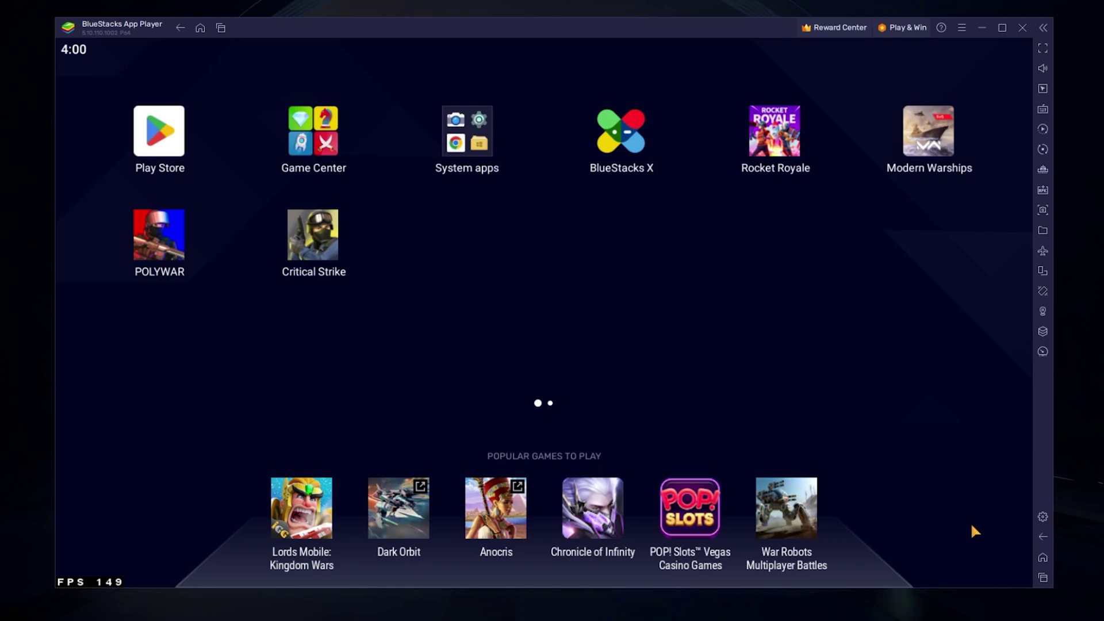
# In Performance settings, keep CPU at High (4 Cores), memory at High (4 GB), and Balanced mode
pyautogui.click(1043, 517)
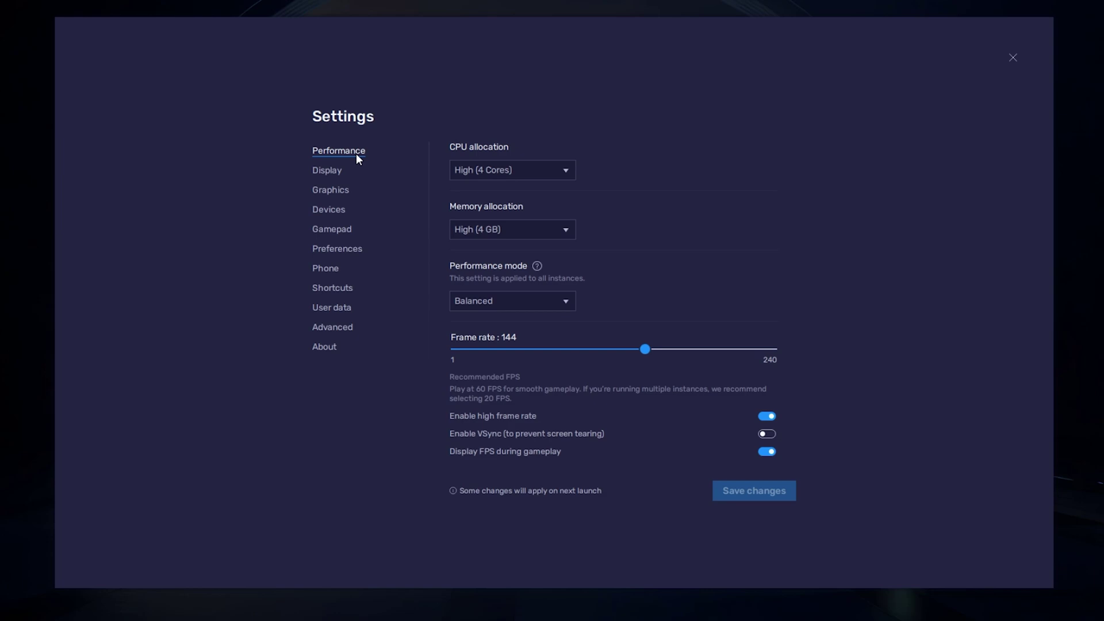
pyautogui.click(502, 173)
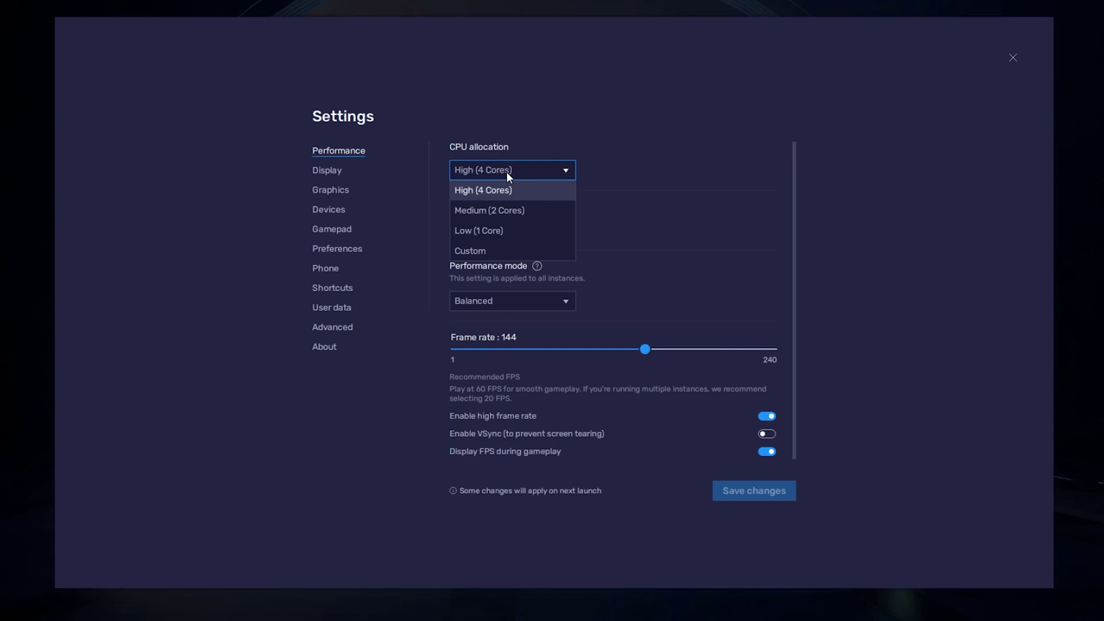
pyautogui.click(633, 179)
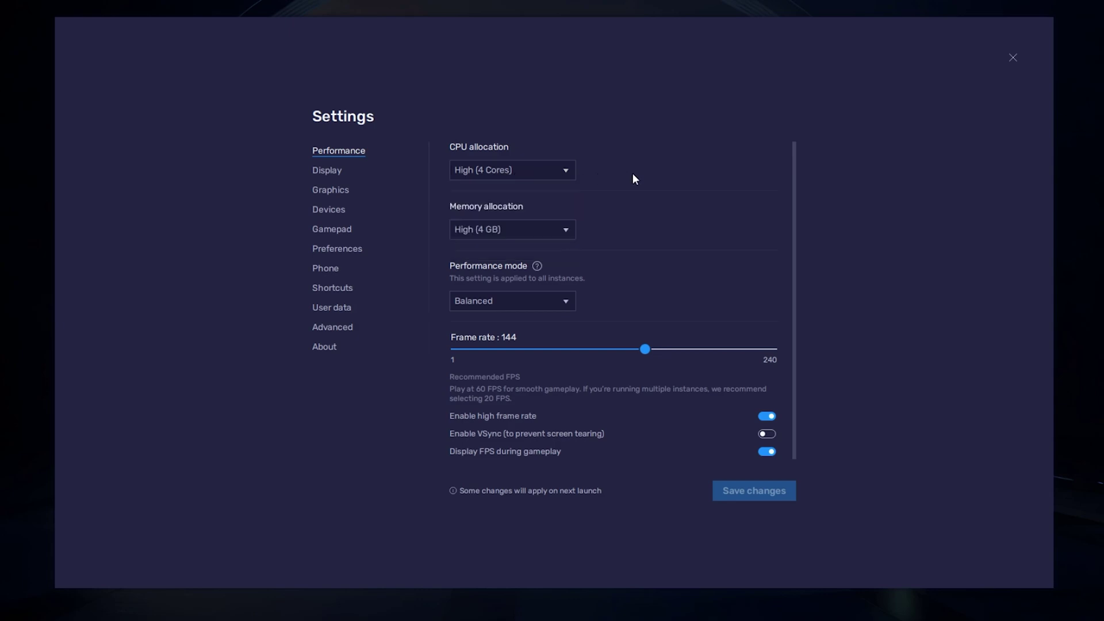
pyautogui.click(566, 233)
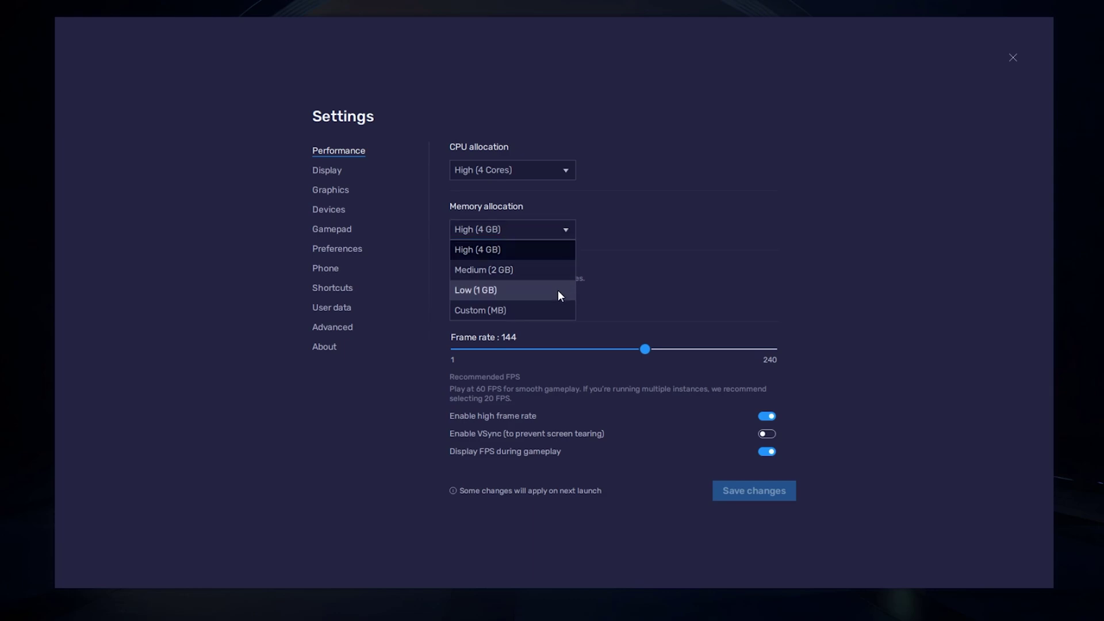
pyautogui.click(608, 237)
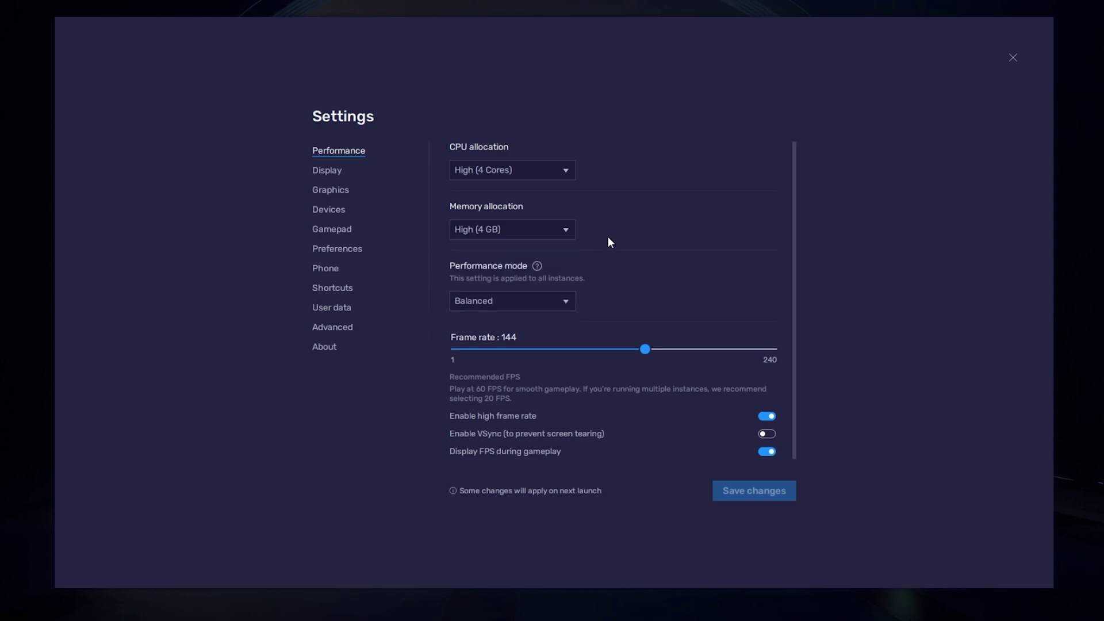
pyautogui.click(567, 300)
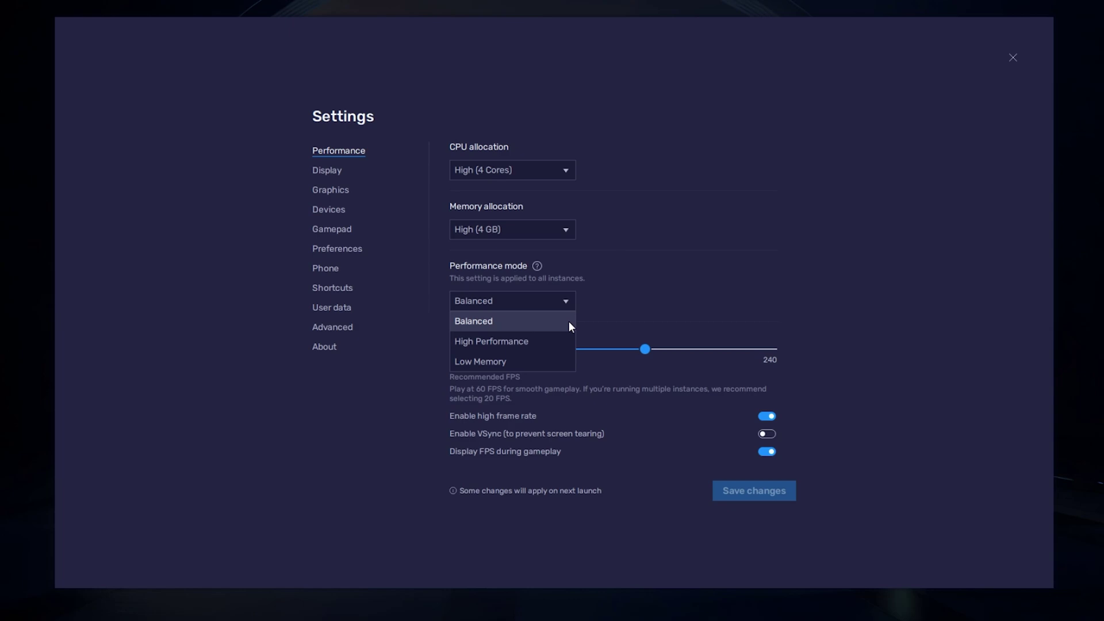
pyautogui.click(593, 305)
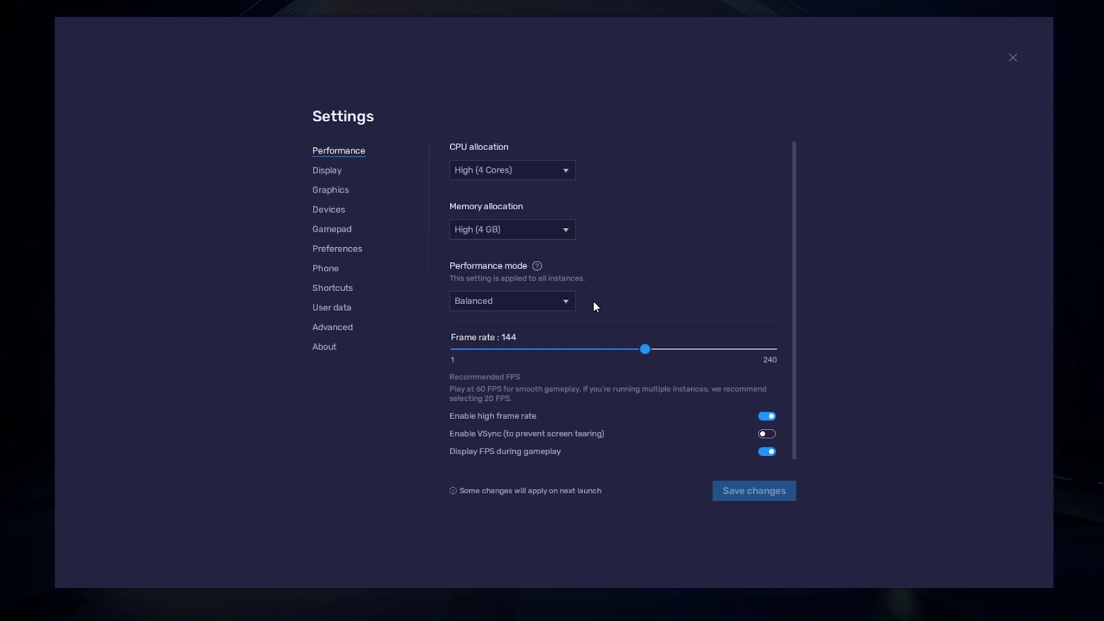
# Enable high frame rate and set the frame rate slider to 144
pyautogui.click(767, 416)
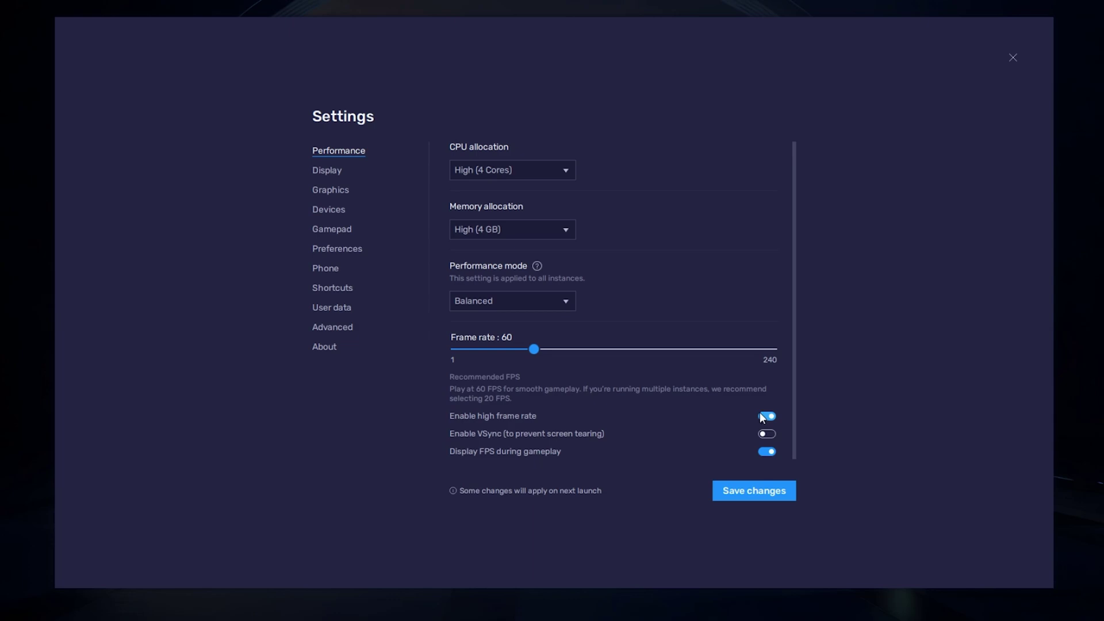
pyautogui.click(650, 349)
pyautogui.moveTo(649, 349); pyautogui.dragTo(646, 349)
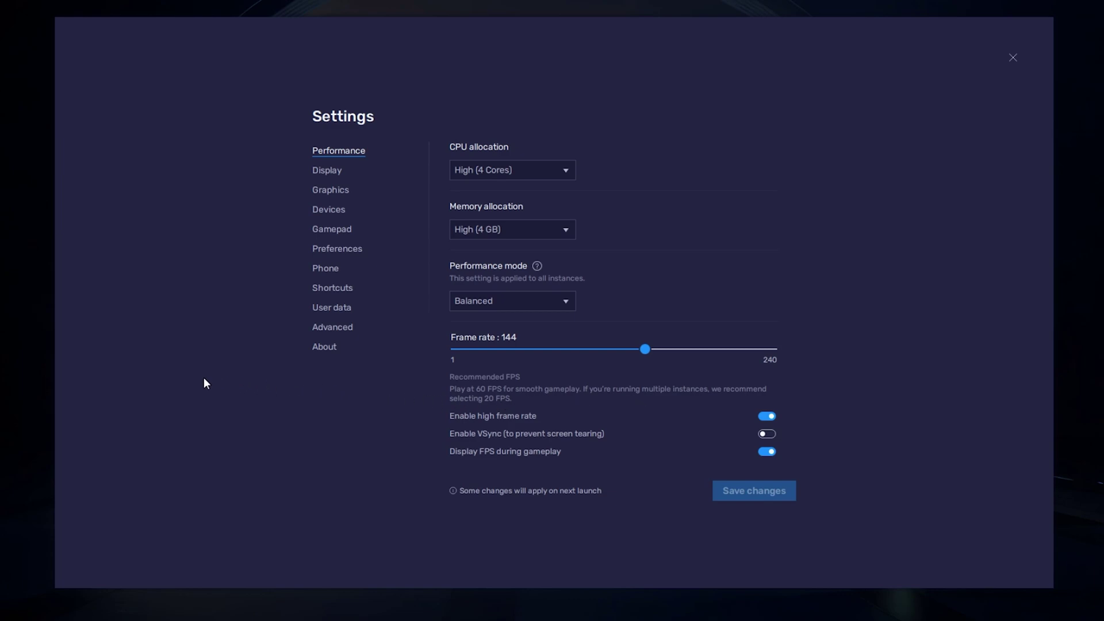
pyautogui.rightClick(38, 370)
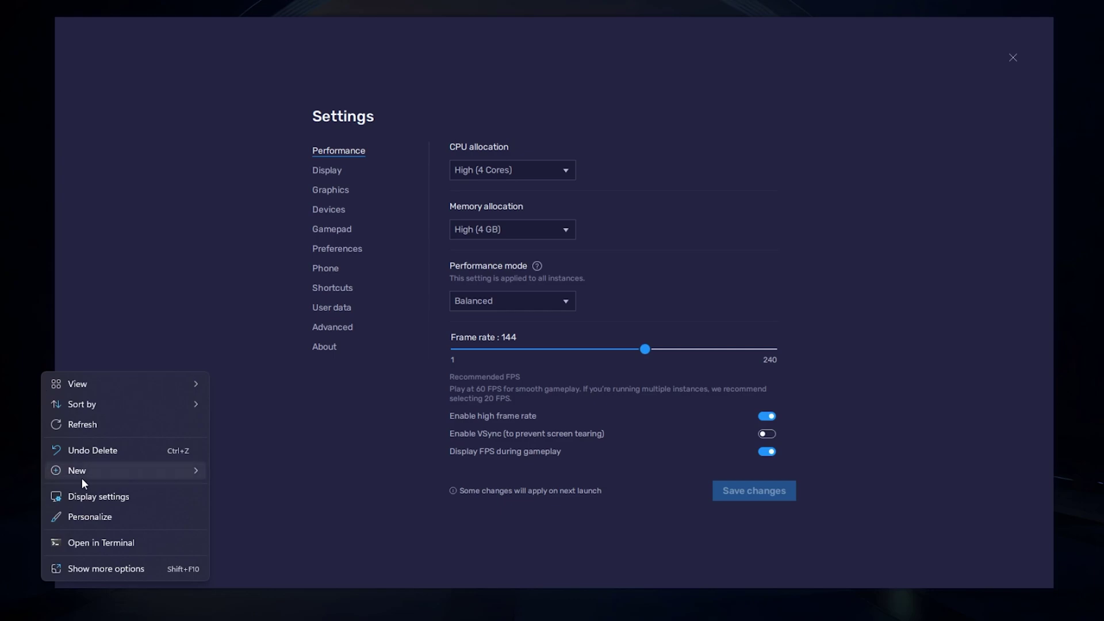
pyautogui.click(182, 497)
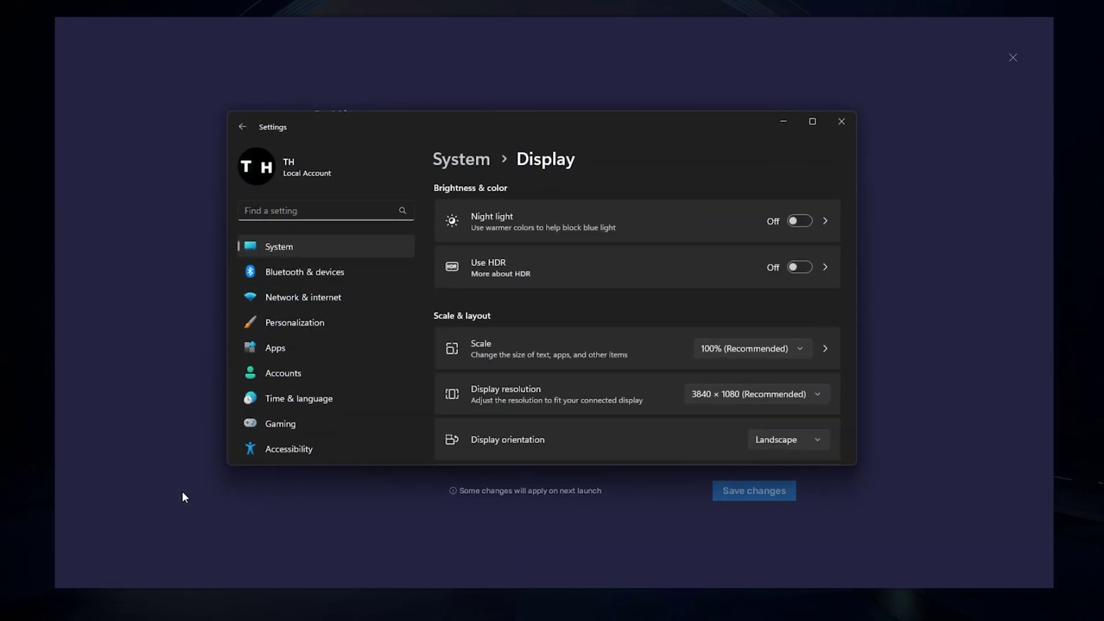
pyautogui.moveTo(854, 289); pyautogui.dragTo(845, 417)
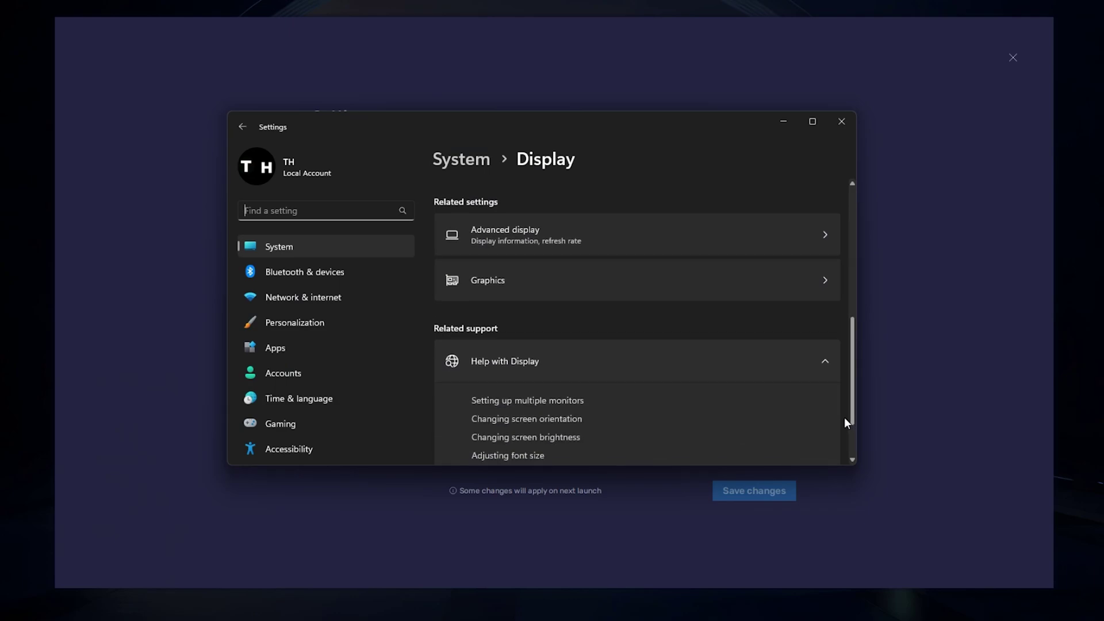
pyautogui.click(775, 245)
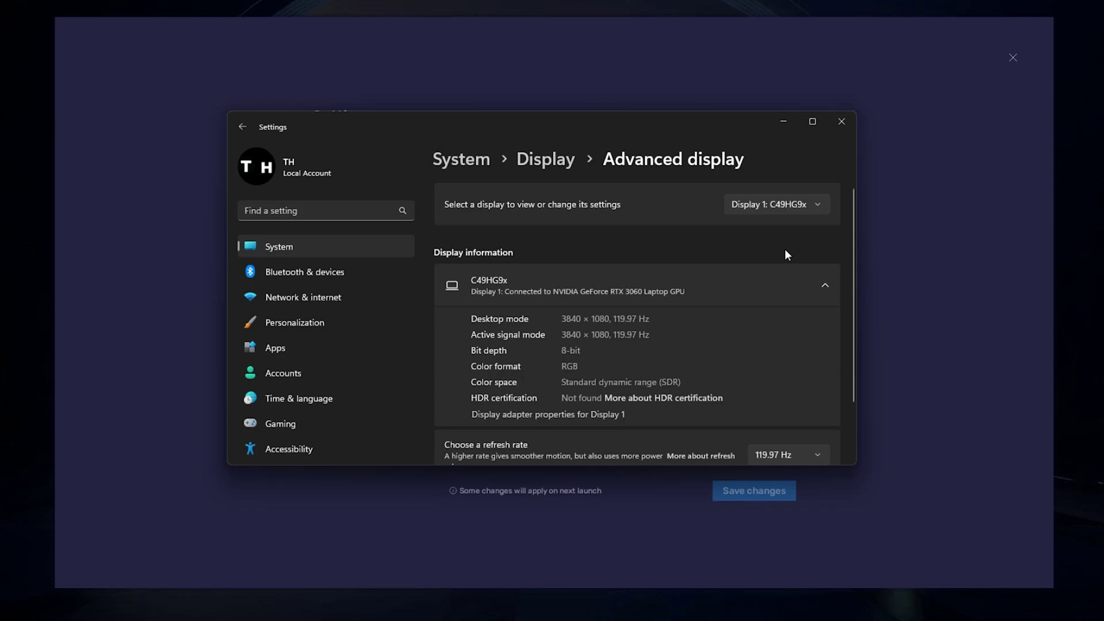
pyautogui.moveTo(852, 204); pyautogui.dragTo(852, 279)
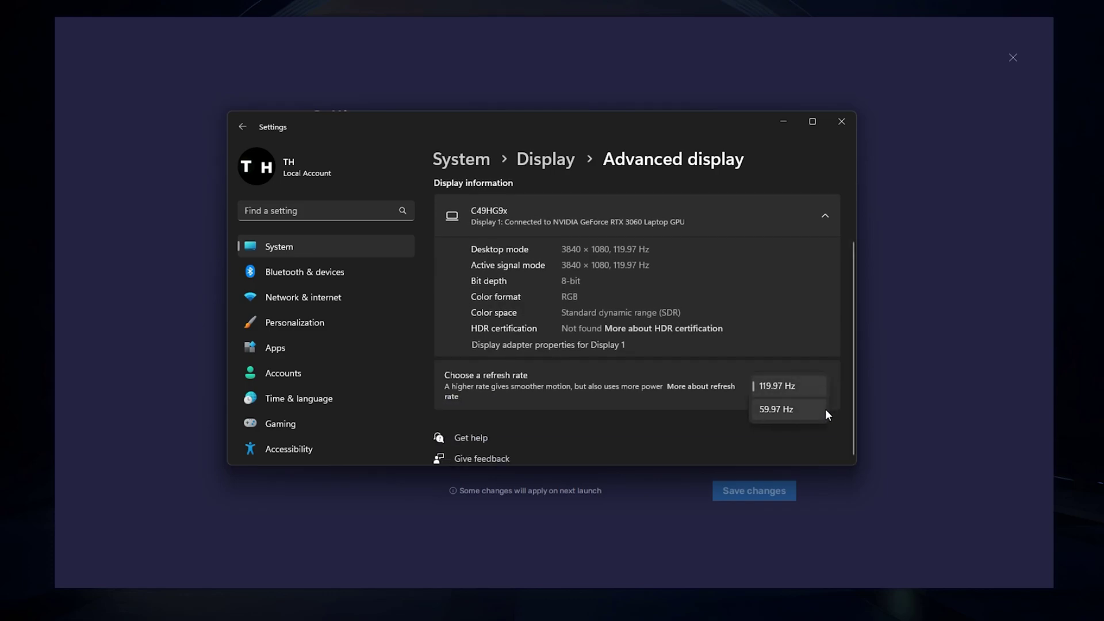
pyautogui.click(828, 425)
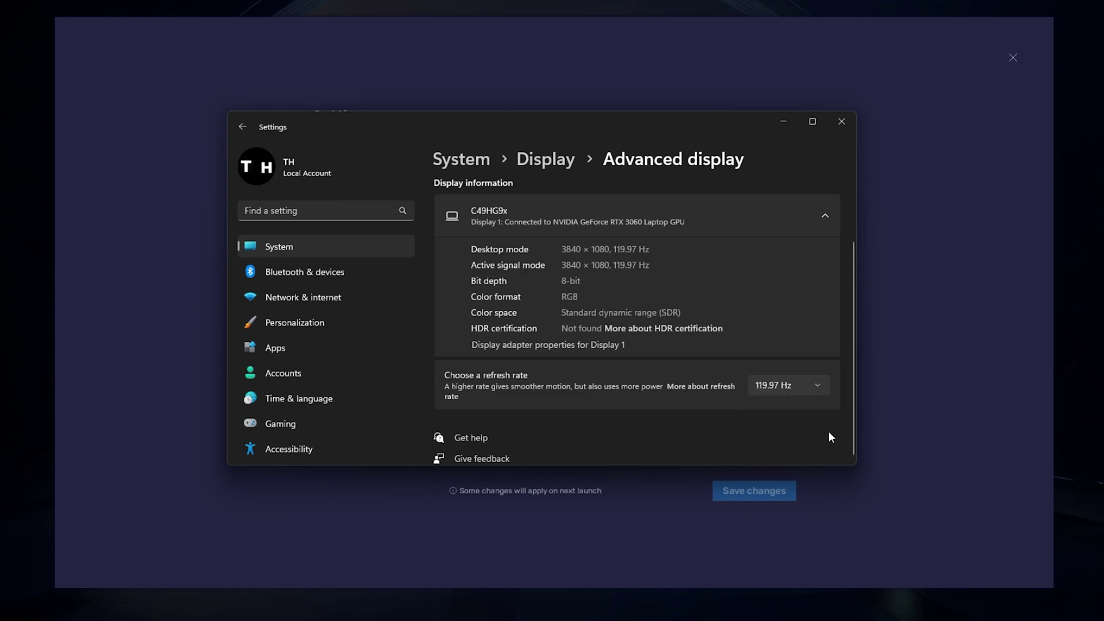
pyautogui.click(843, 122)
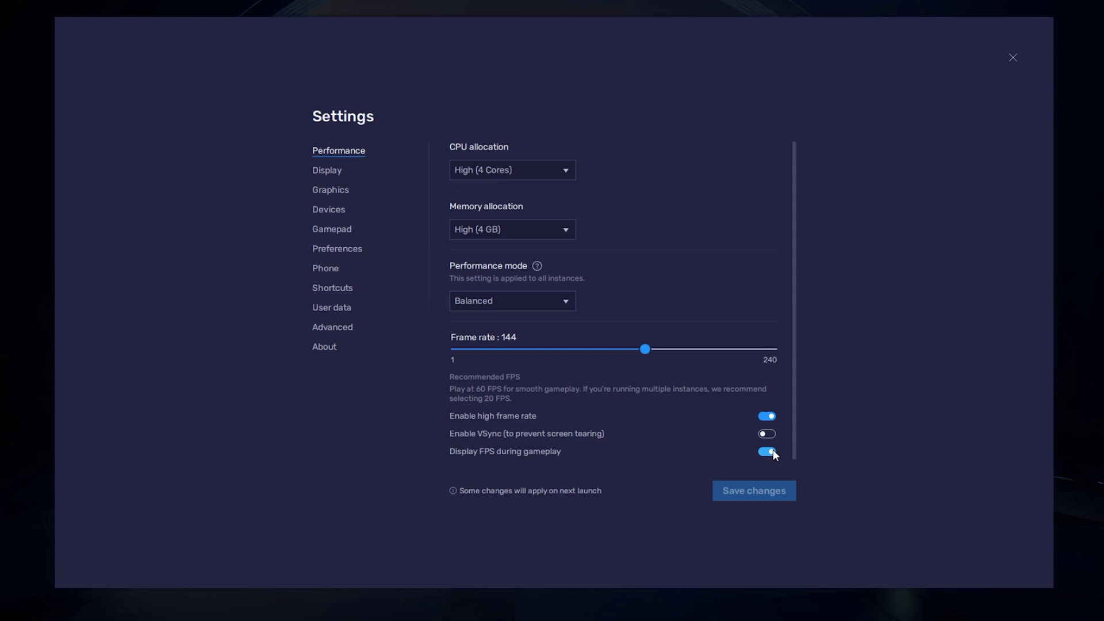
# Keep Landscape orientation, try 1280 x 720 and 2560 x 1440, then return to 1600 x 900
pyautogui.click(328, 170)
pyautogui.click(546, 170)
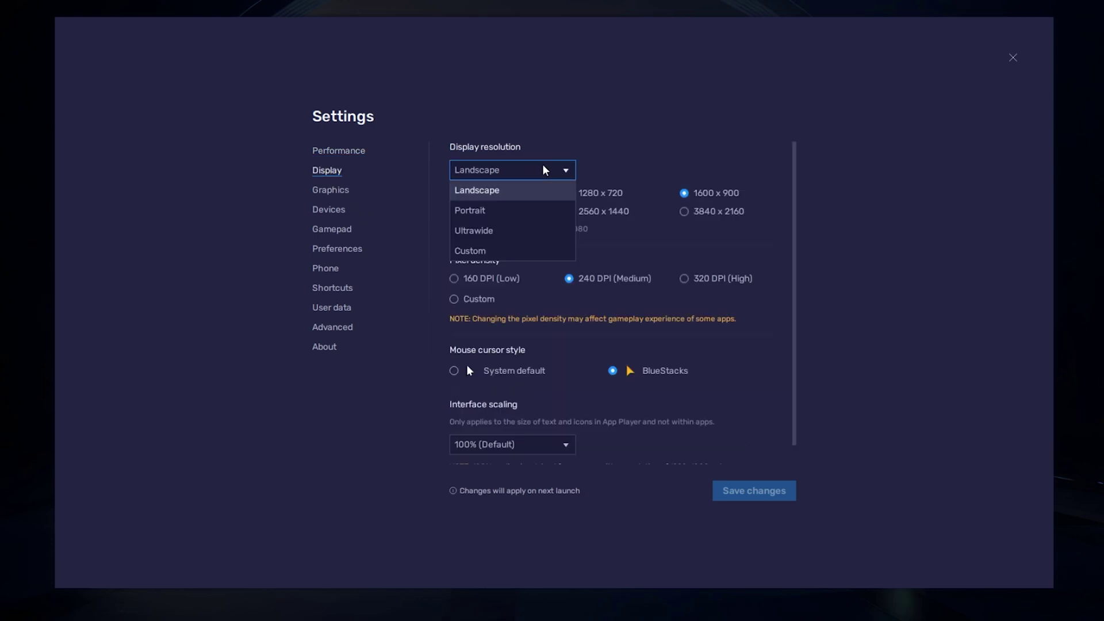
pyautogui.click(532, 191)
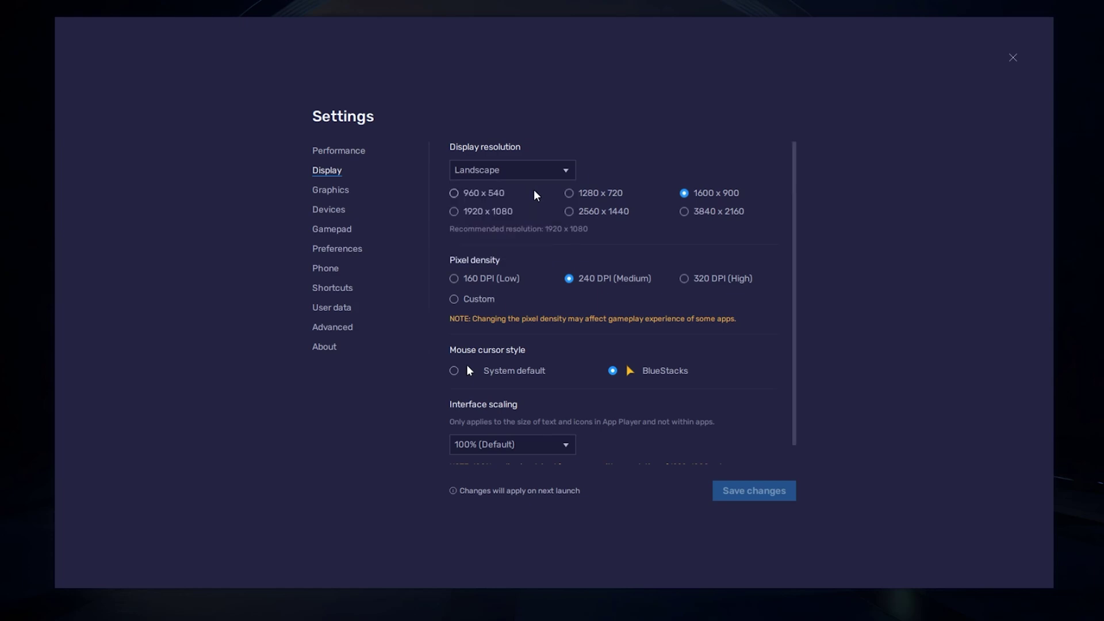
pyautogui.click(569, 193)
pyautogui.click(570, 211)
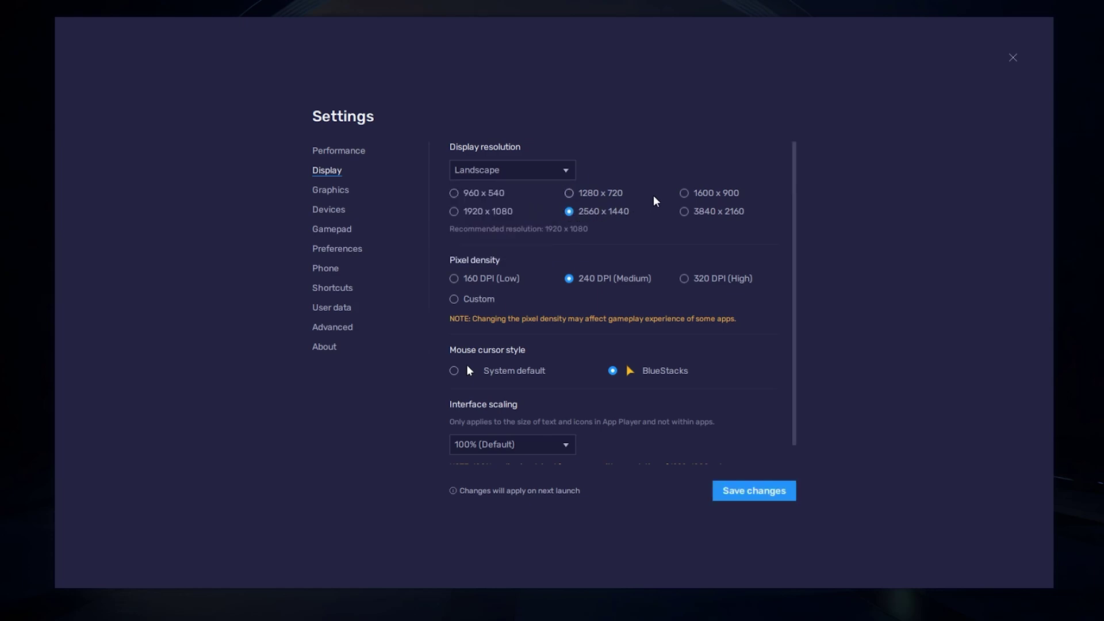
pyautogui.click(685, 194)
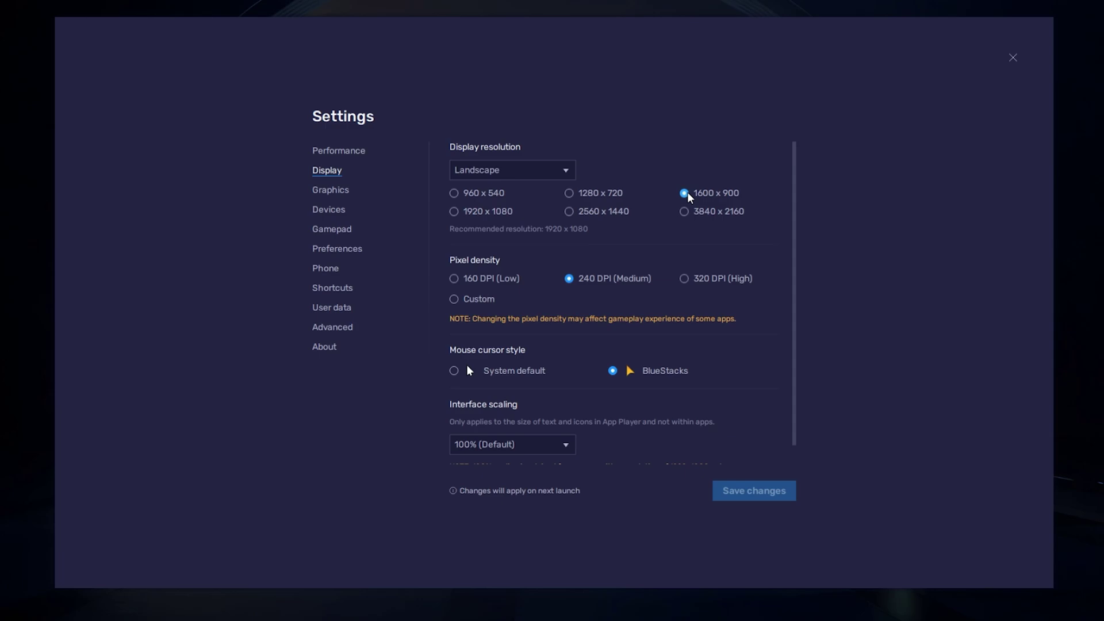
# Close Settings, shrink the emulator window slightly, and launch Critical Strike
pyautogui.click(1013, 57)
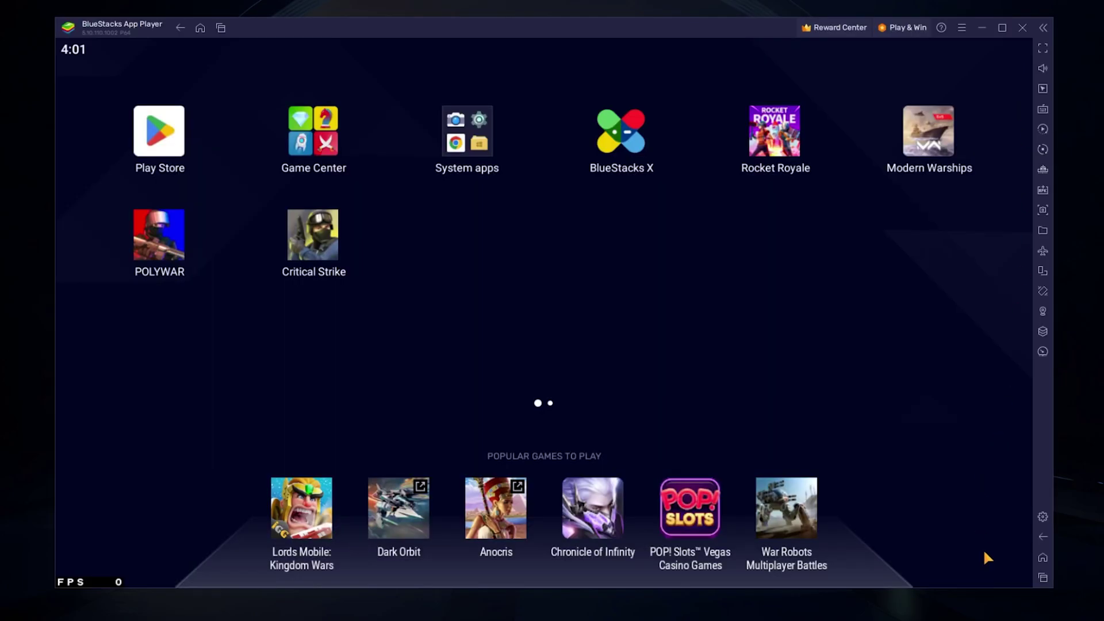
pyautogui.moveTo(1052, 591)
pyautogui.mouseDown()
pyautogui.moveTo(1036, 579)
pyautogui.moveTo(1058, 591)
pyautogui.mouseUp()
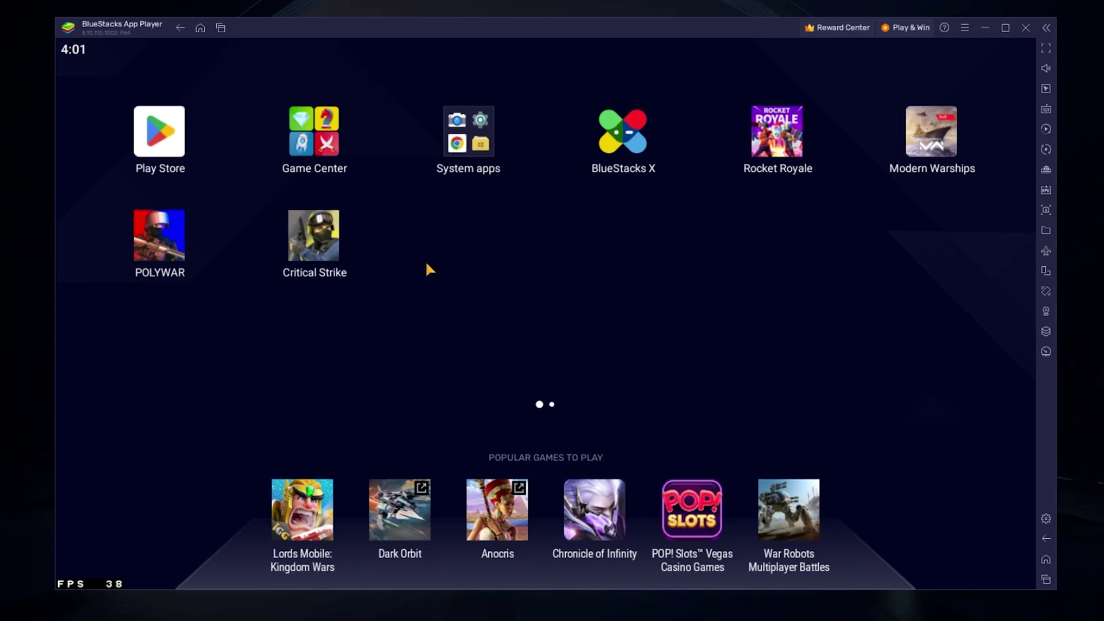
pyautogui.click(314, 236)
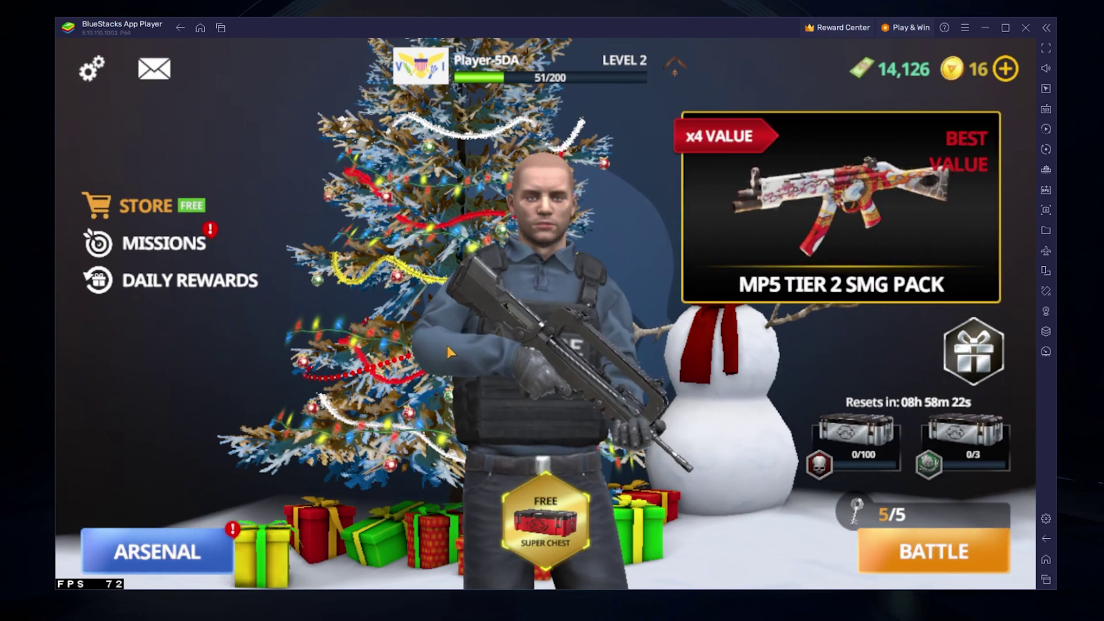
# Turn on On-screen controls in the sidebar Game controls panel to overlay key labels
pyautogui.click(1047, 111)
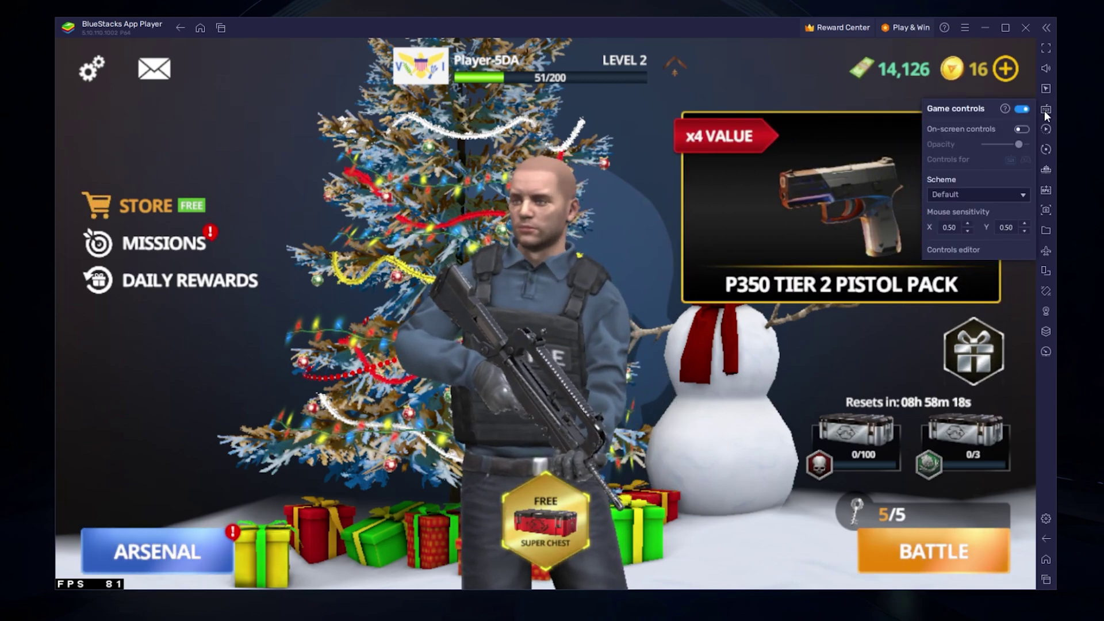
pyautogui.click(1022, 129)
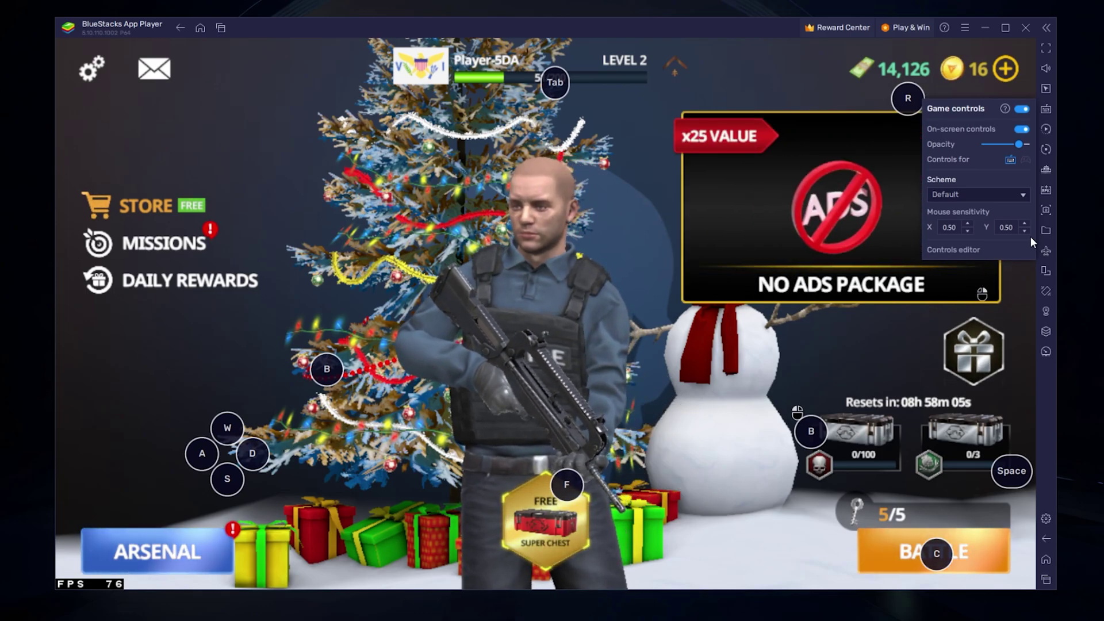
# Edit the controls layout: resize the movement pad, assign D to move right, and save
pyautogui.click(954, 250)
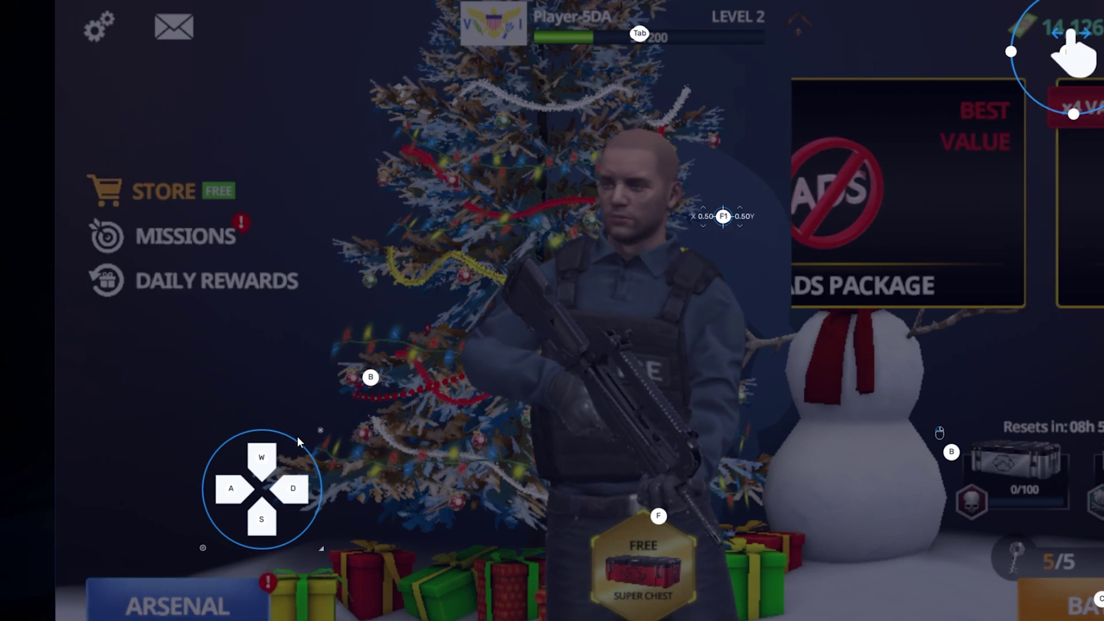
pyautogui.moveTo(321, 549); pyautogui.dragTo(335, 538)
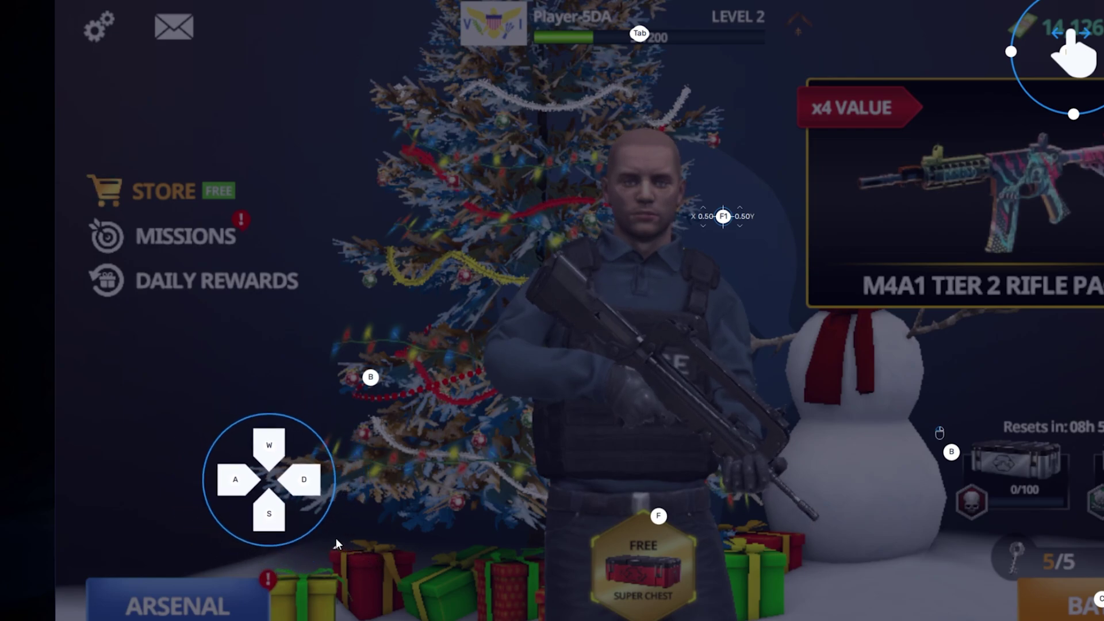
pyautogui.click(300, 477)
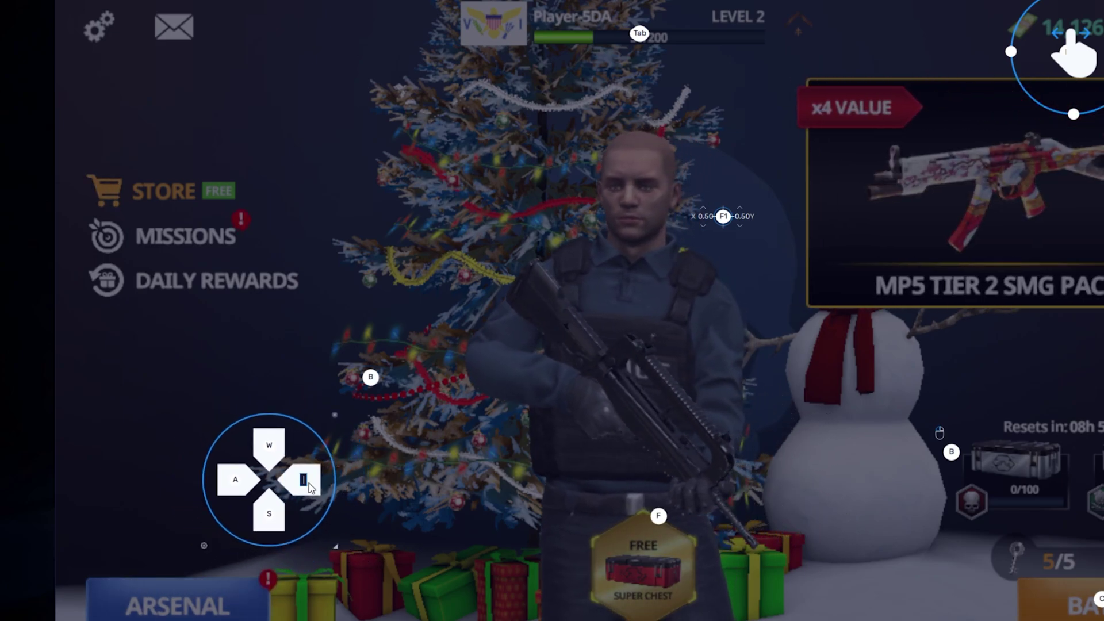
pyautogui.press('d')
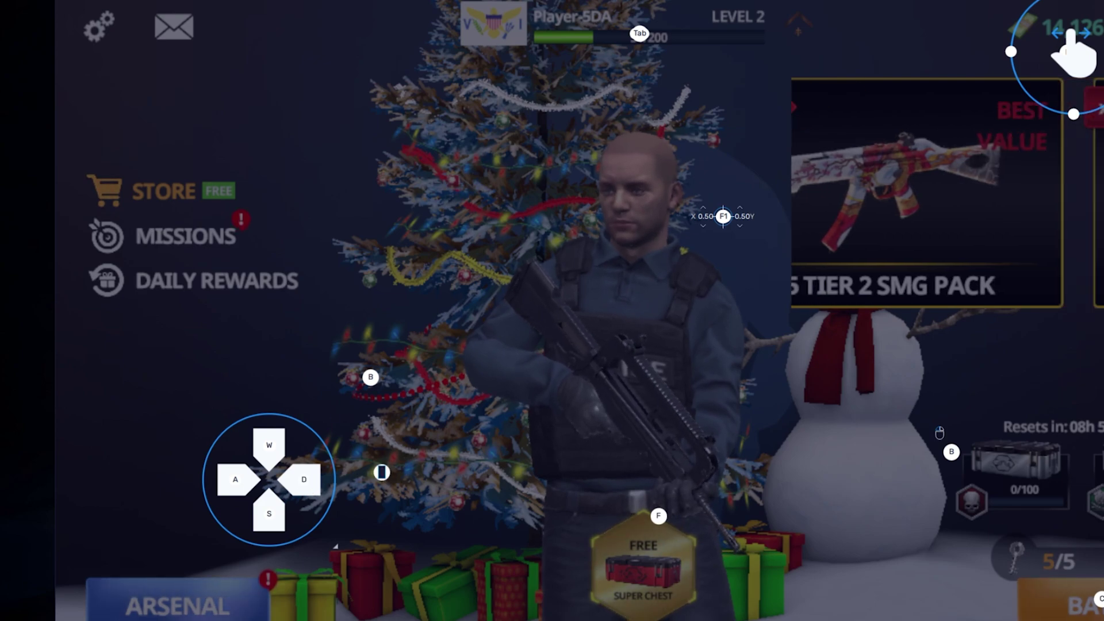
pyautogui.click(705, 338)
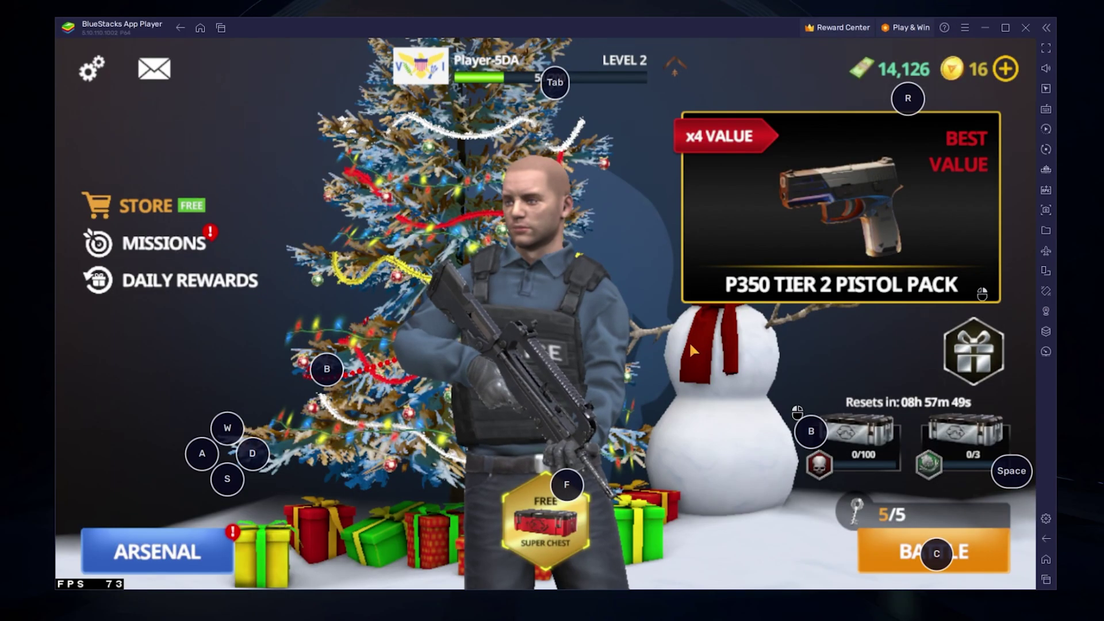
# Toggle the Game controls panel, then open Critical Strike's settings on the VIDEO tab
pyautogui.click(1046, 109)
pyautogui.click(1046, 109)
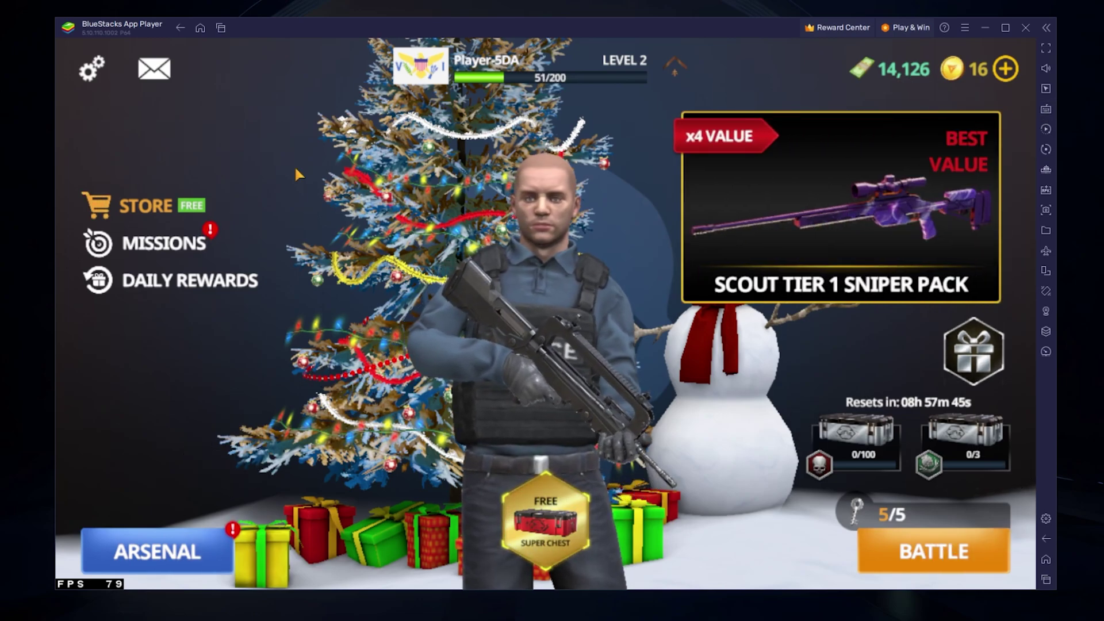
pyautogui.click(92, 68)
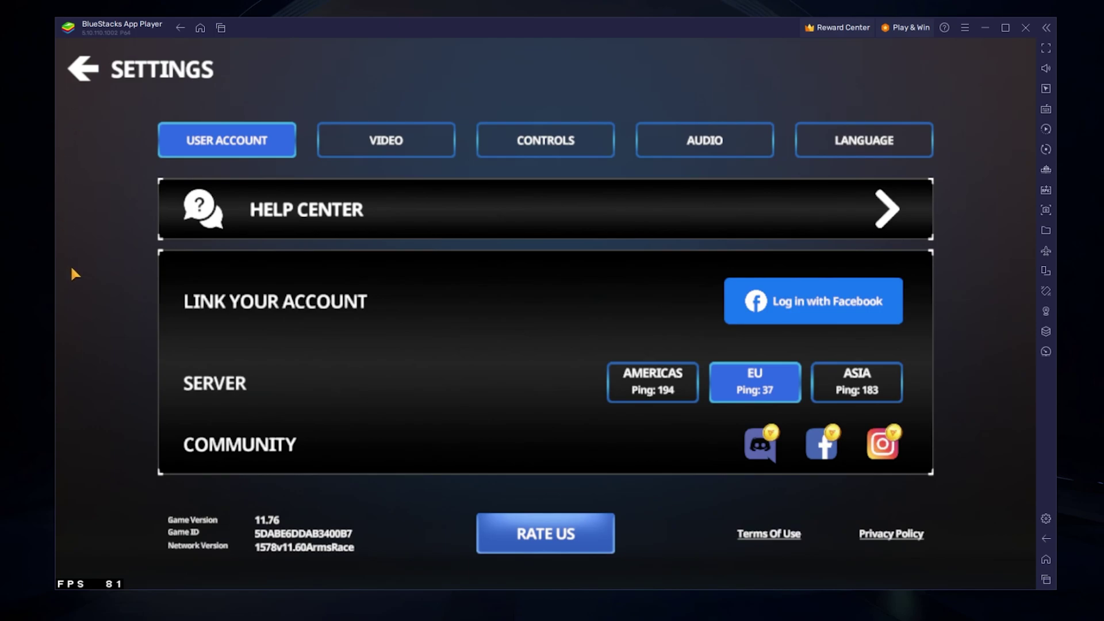
pyautogui.click(803, 320)
pyautogui.click(415, 148)
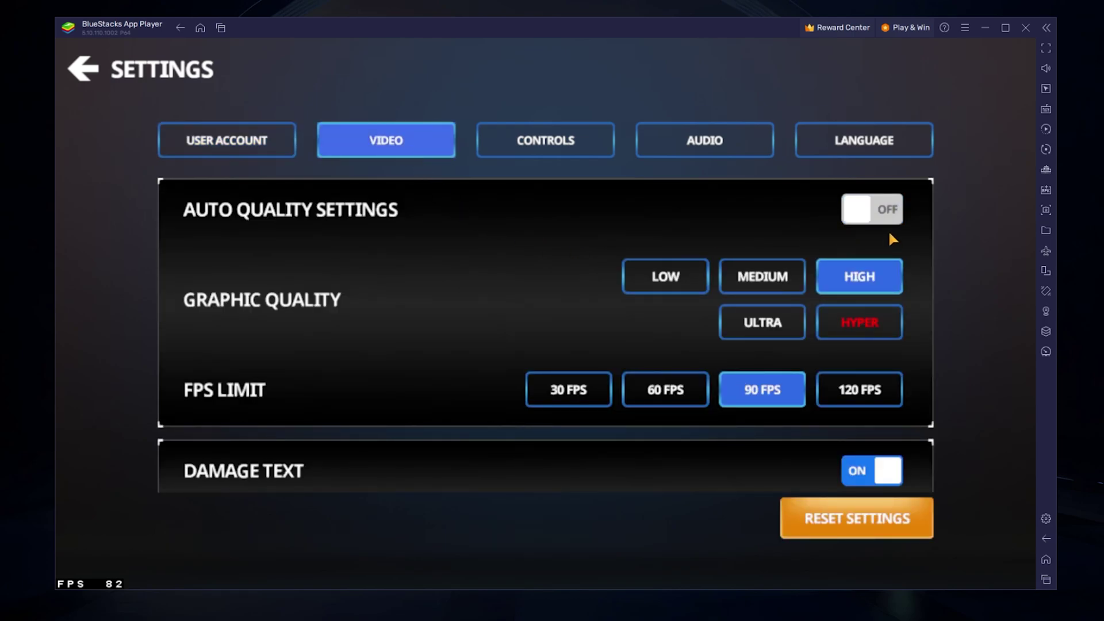
# After trying Auto Quality, MEDIUM and 60 FPS, keep HIGH at 90 FPS and open CONTROLS > CUSTOMIZE
pyautogui.click(880, 215)
pyautogui.click(888, 215)
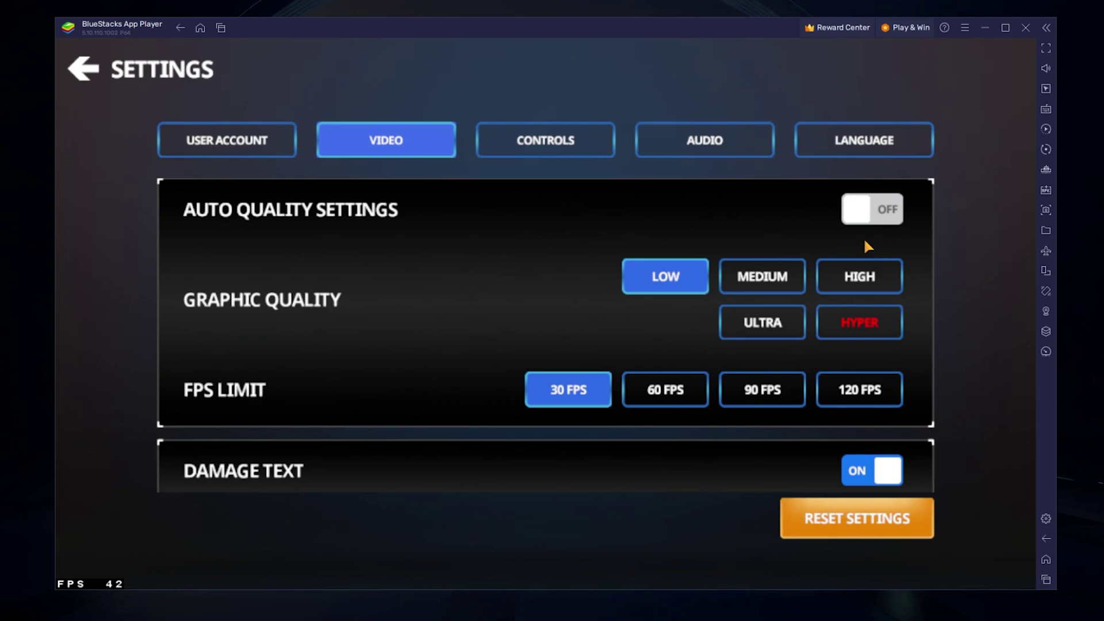
pyautogui.click(773, 281)
pyautogui.click(750, 395)
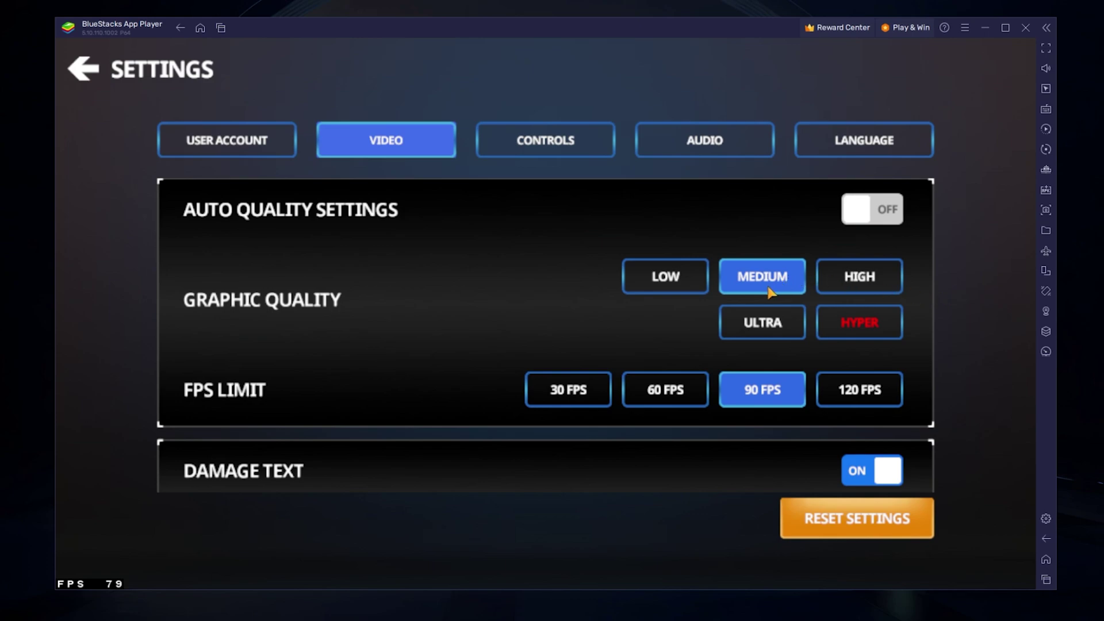
pyautogui.click(686, 399)
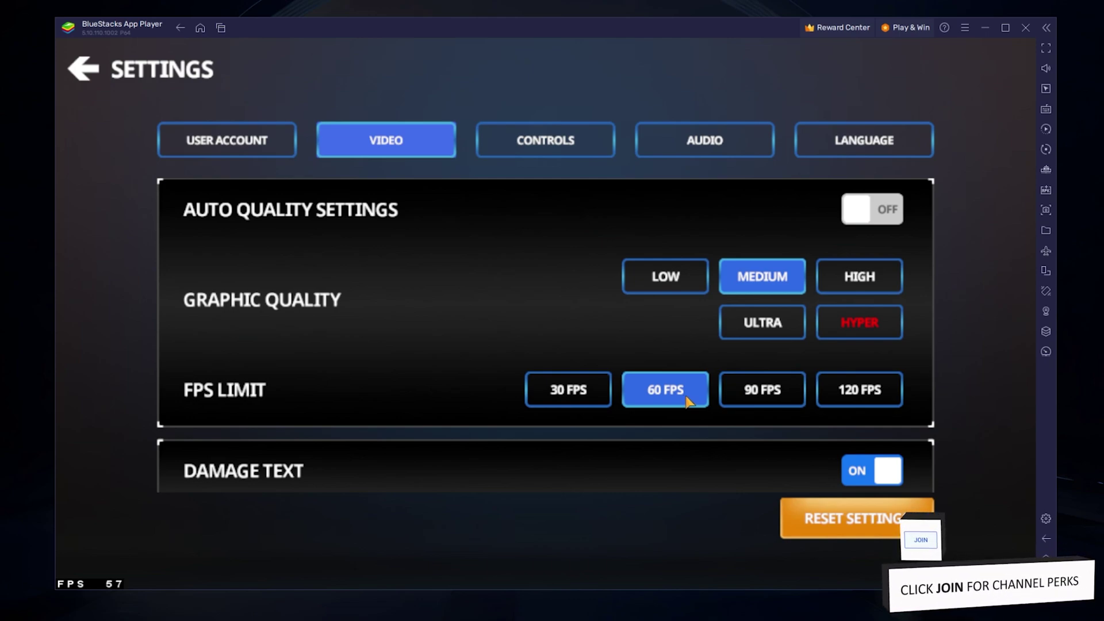
pyautogui.click(860, 276)
pyautogui.click(760, 391)
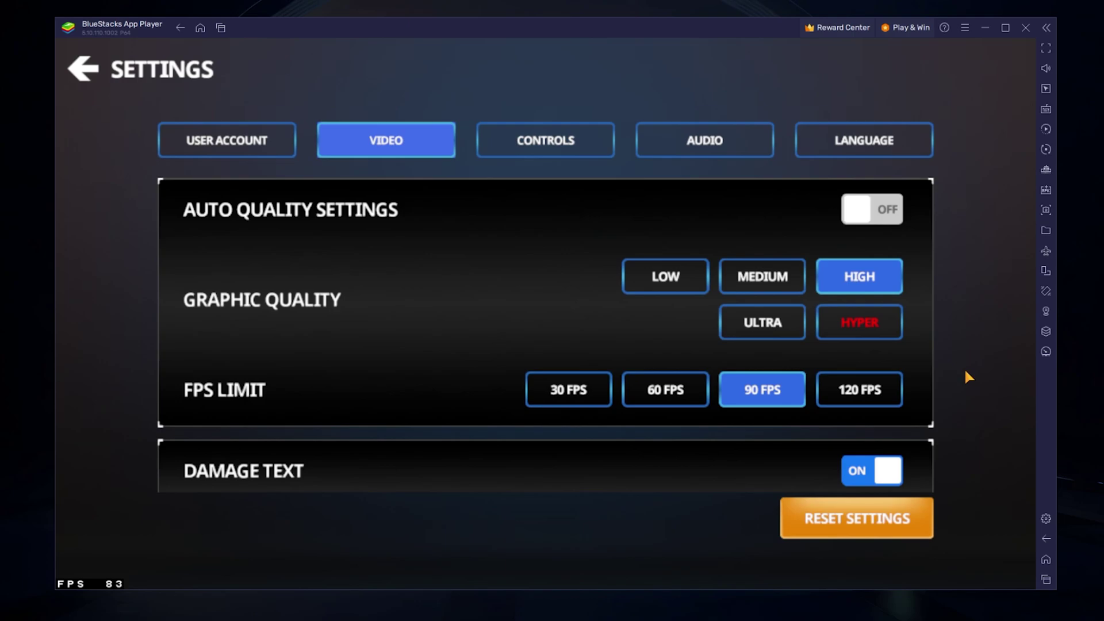
pyautogui.moveTo(517, 333); pyautogui.dragTo(485, 163)
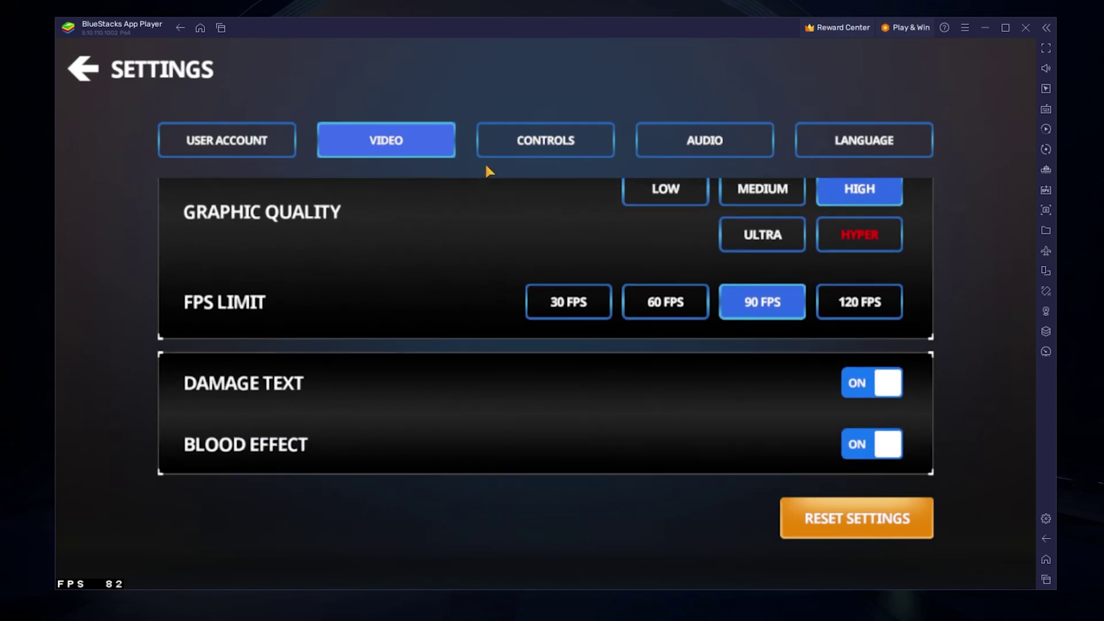
pyautogui.moveTo(478, 201); pyautogui.dragTo(514, 362)
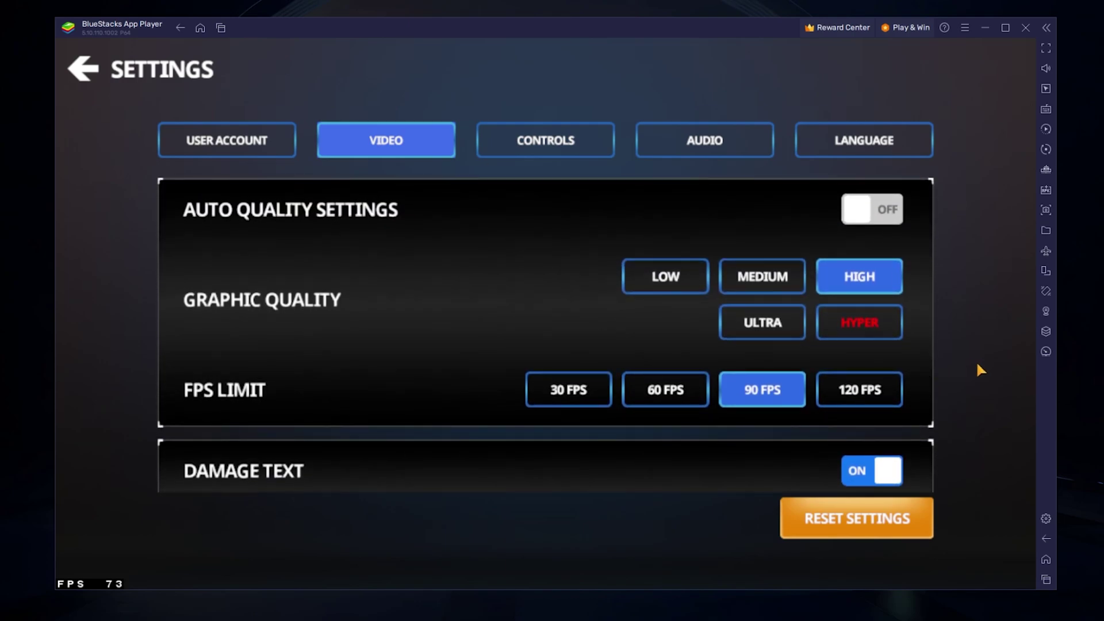
pyautogui.click(590, 146)
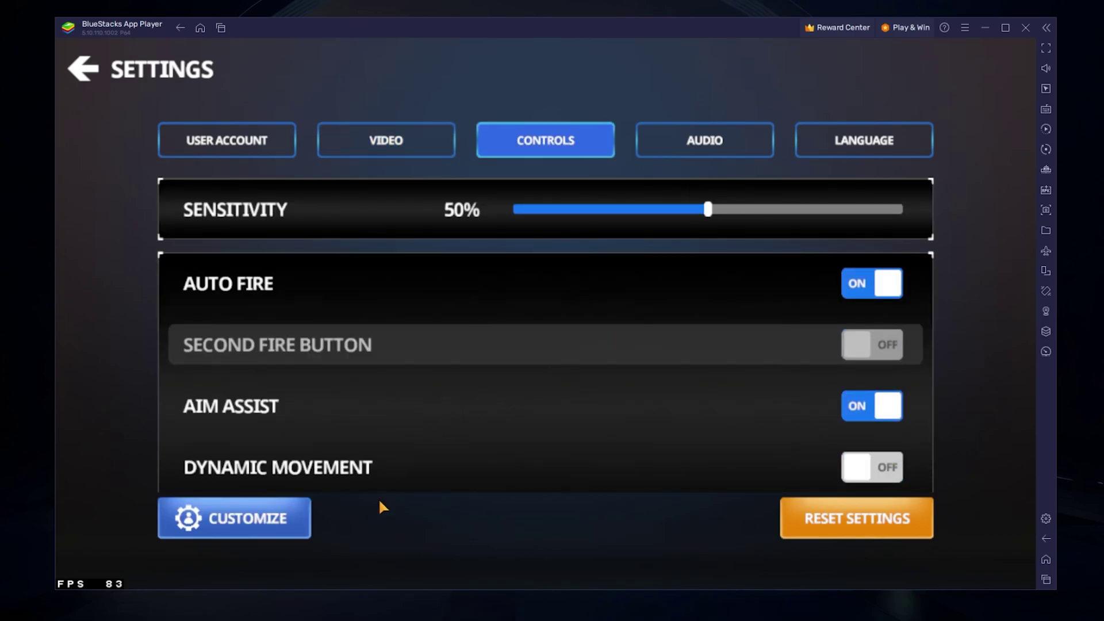
pyautogui.moveTo(680, 470)
pyautogui.mouseDown()
pyautogui.moveTo(672, 339)
pyautogui.moveTo(530, 518)
pyautogui.mouseUp()
pyautogui.click(248, 518)
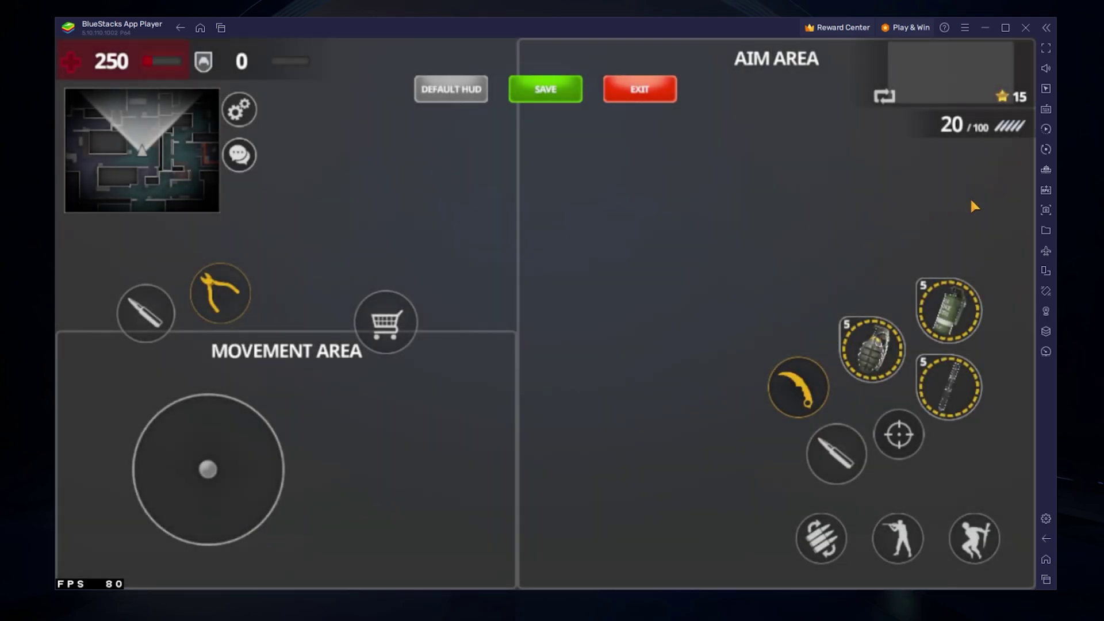
# Show the key mapping overlay, move the joystick beneath WASD, and check the movement and aim areas
pyautogui.click(1045, 109)
pyautogui.click(1023, 128)
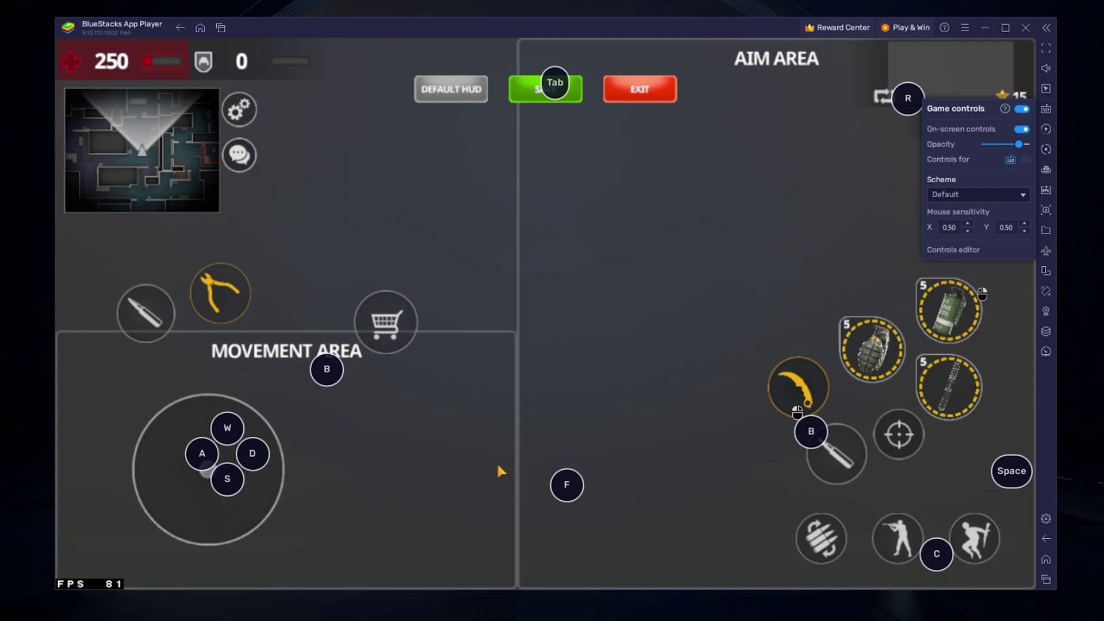
pyautogui.click(236, 483)
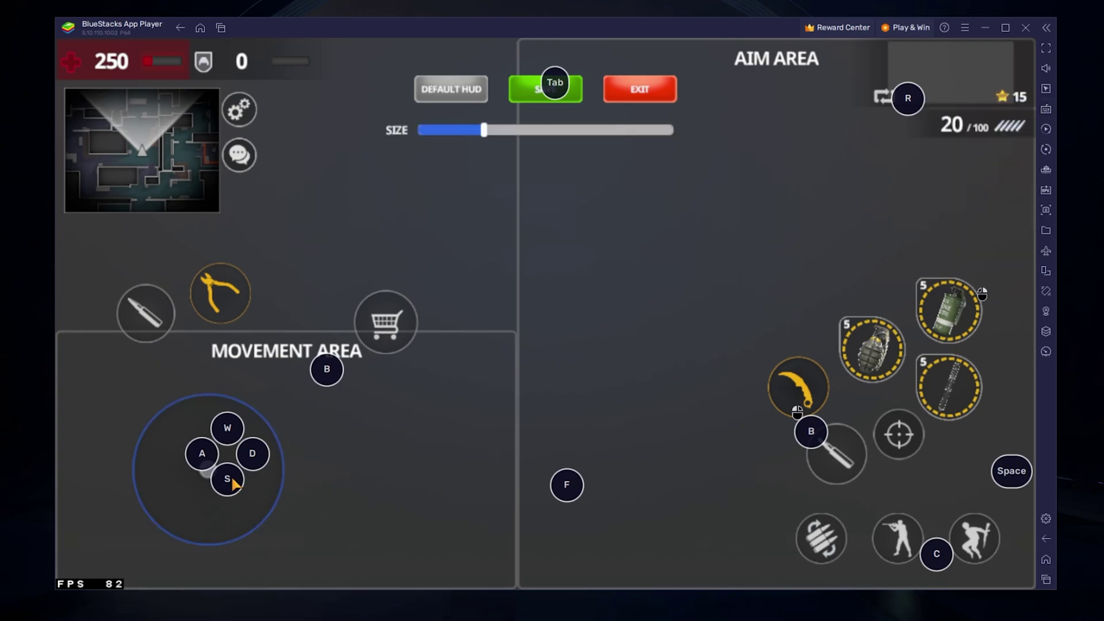
pyautogui.moveTo(237, 484); pyautogui.dragTo(280, 477)
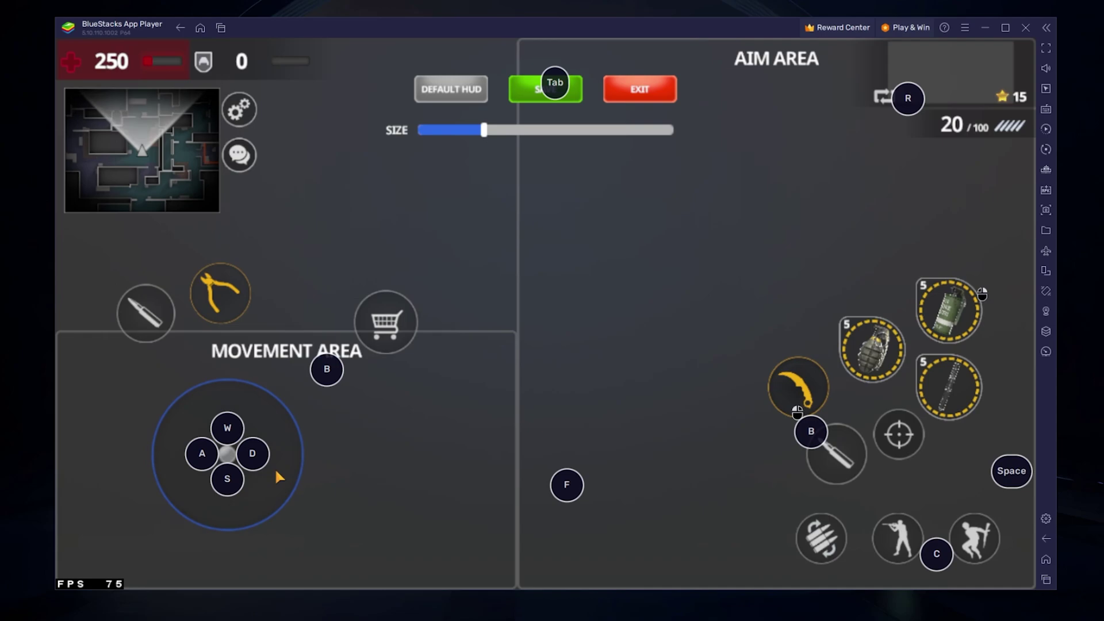
pyautogui.click(346, 380)
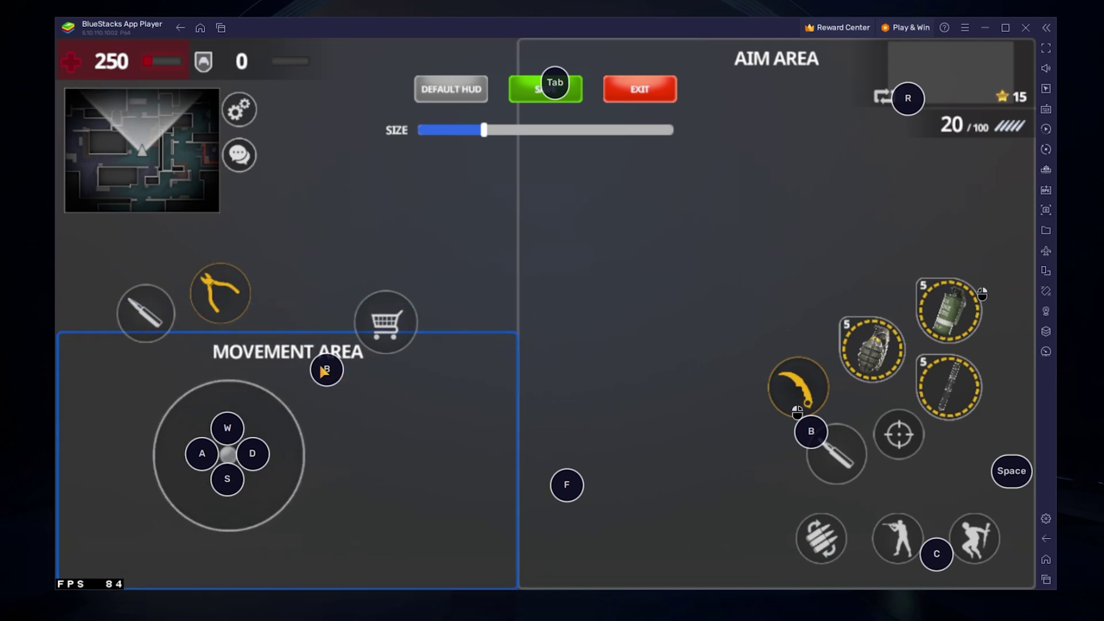
pyautogui.click(565, 384)
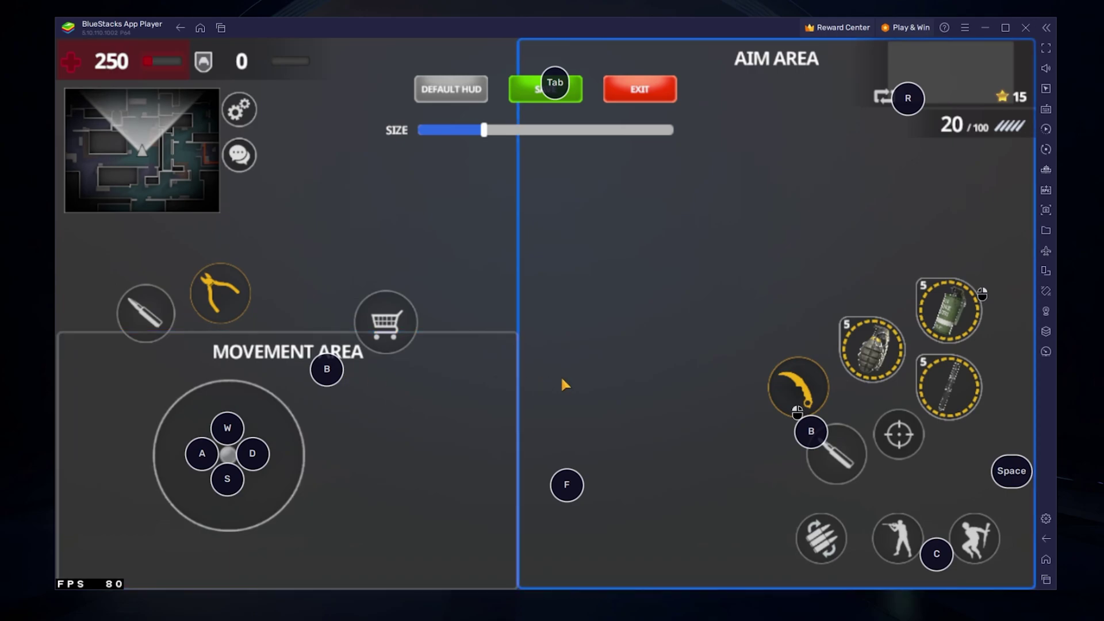
# Hide the key mapping overlay and exit the HUD editor and settings to the lobby
pyautogui.click(1046, 128)
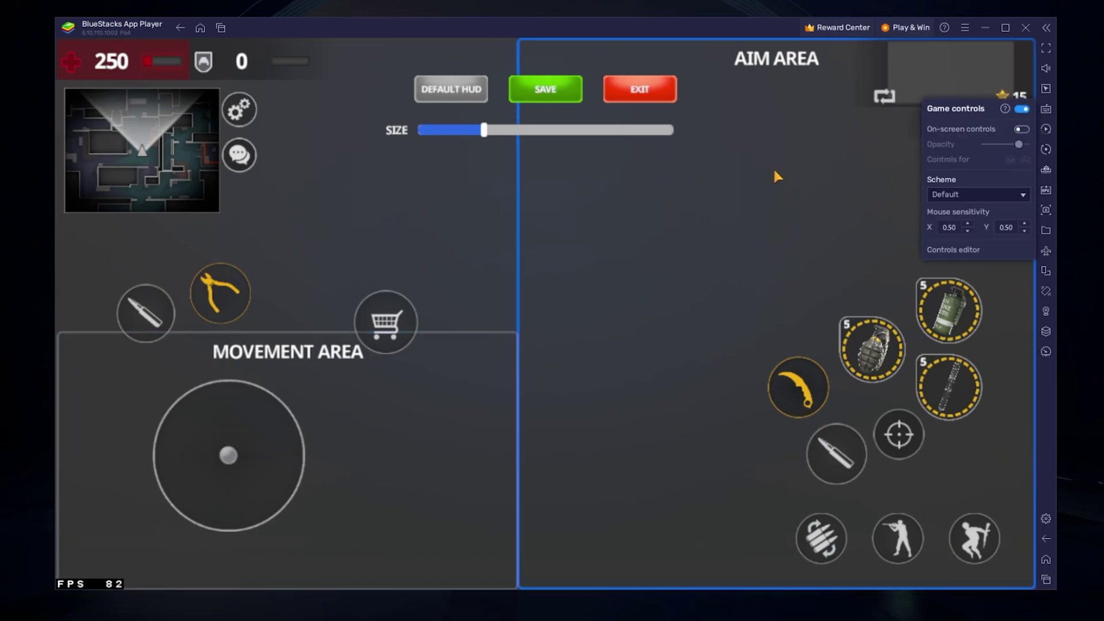
pyautogui.click(640, 89)
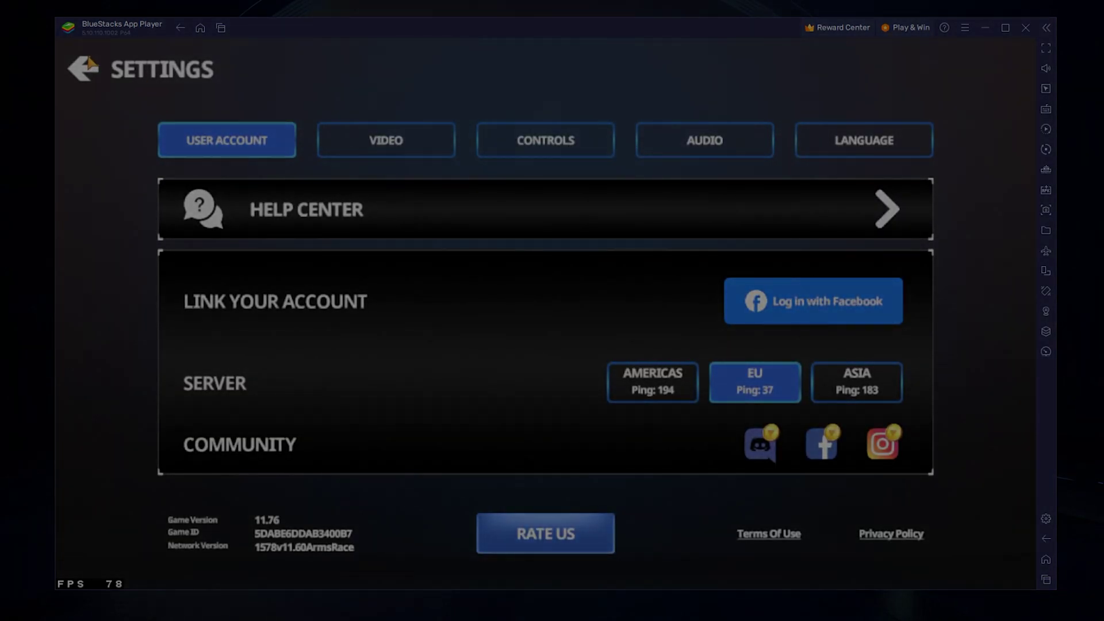
pyautogui.click(84, 69)
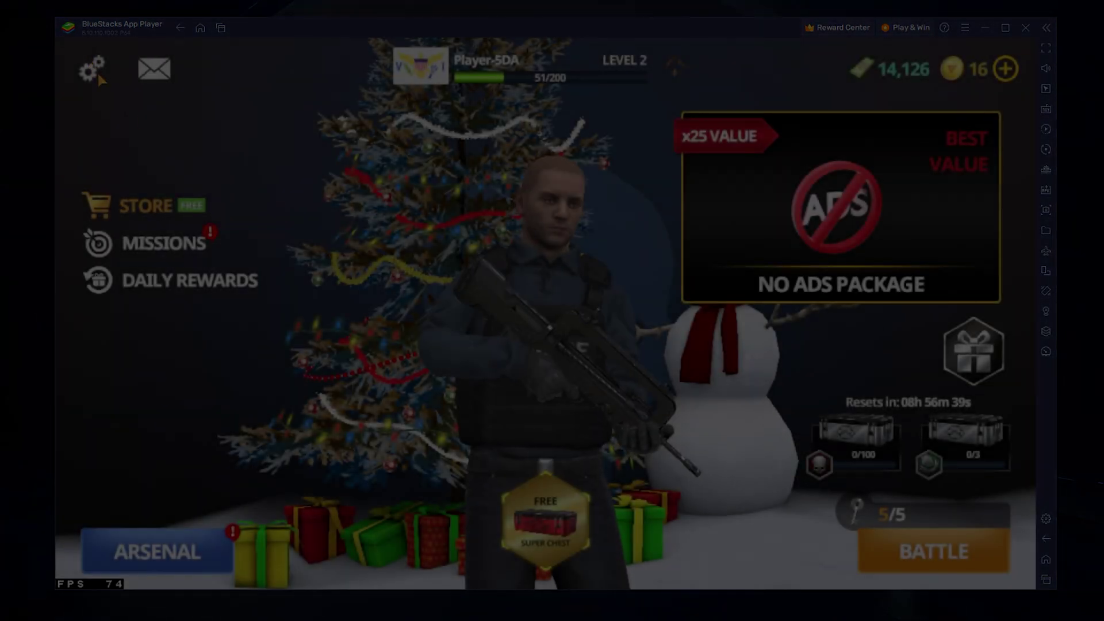